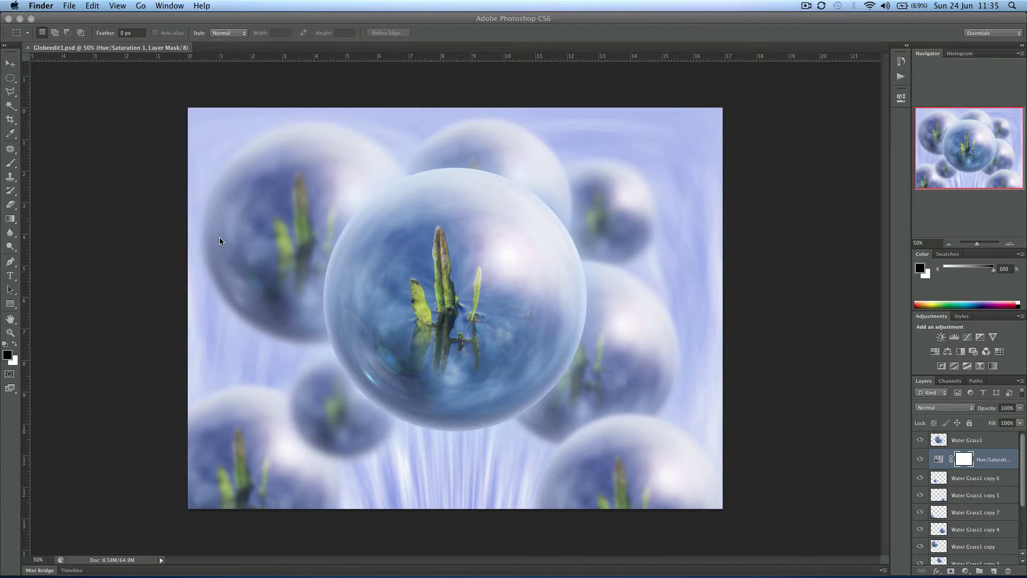
- Close Globeedit1.psd and create a new 1000 × 1000 px document at 300 resolution
left_click(123, 240)
key("super+w")
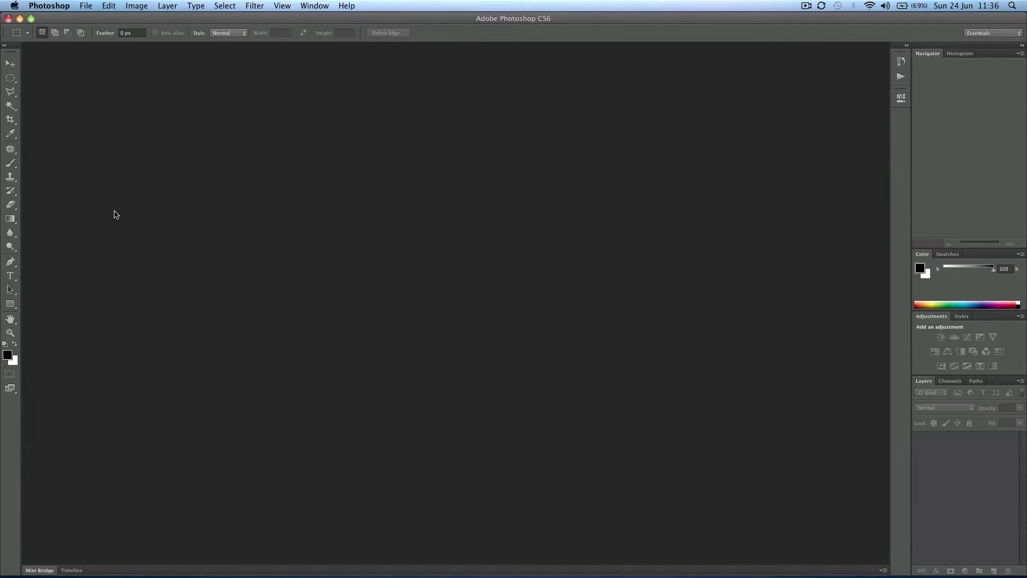
key("super+n")
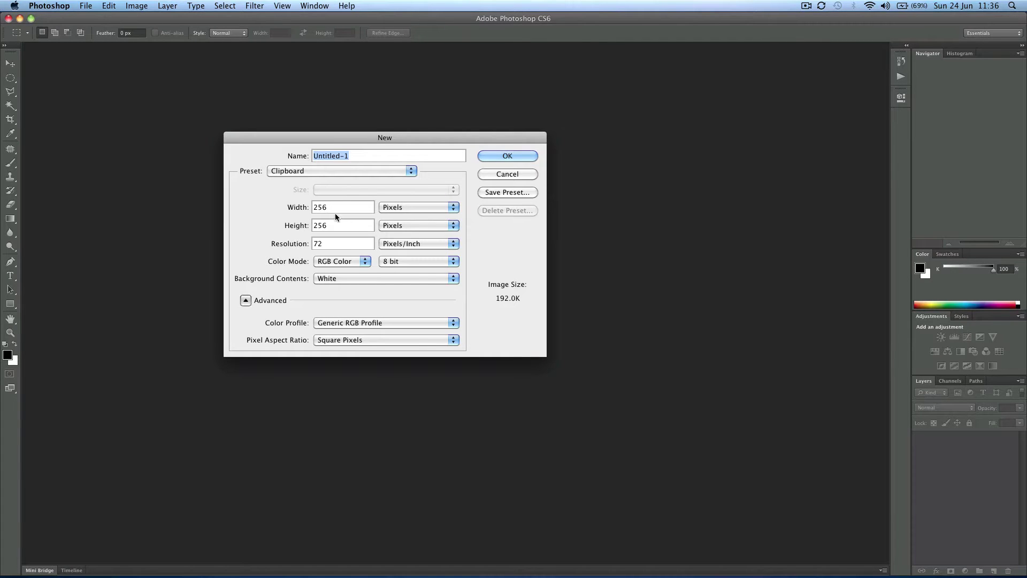
key("Tab")
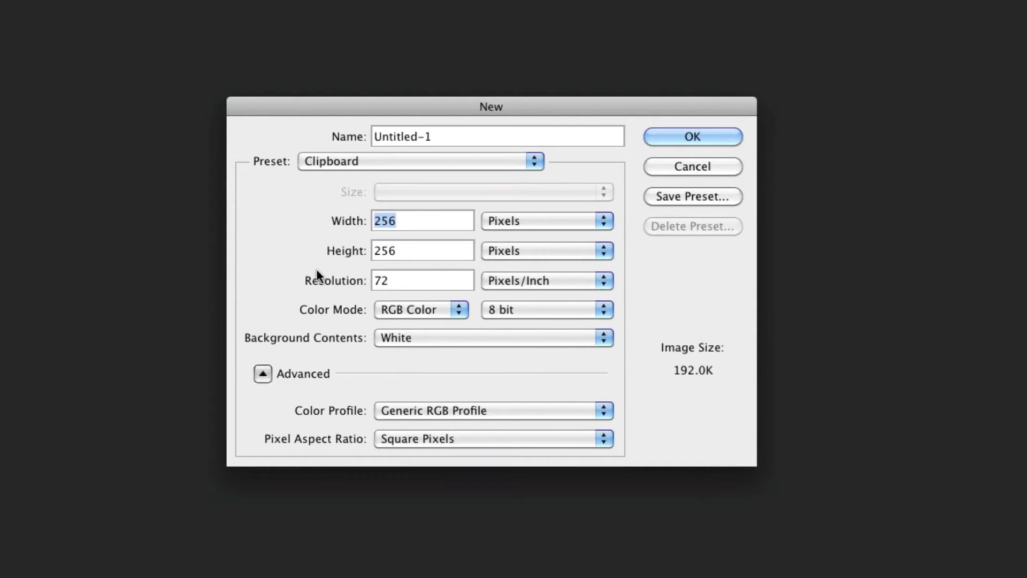
type("1000")
key("Tab")
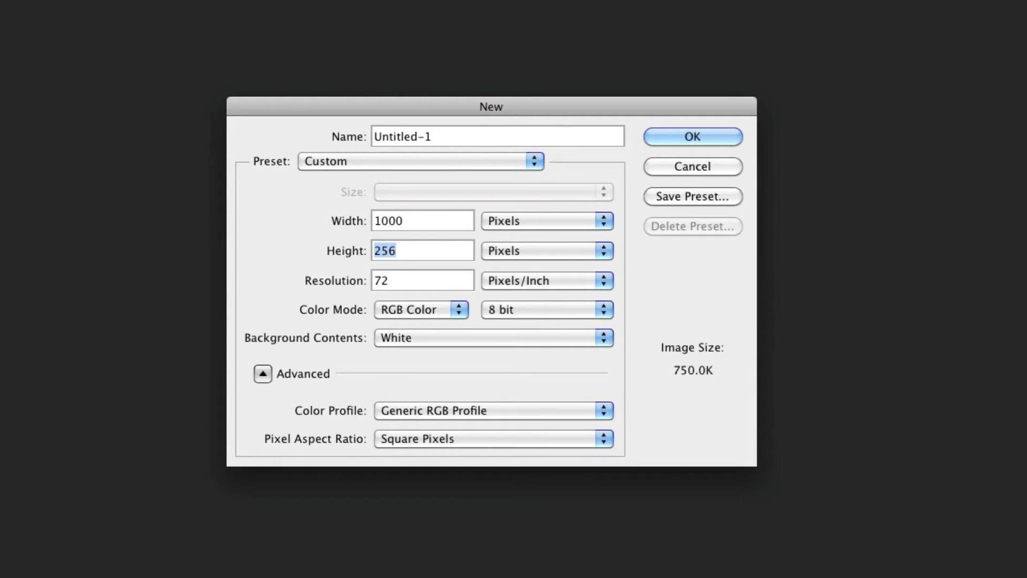
type("1000")
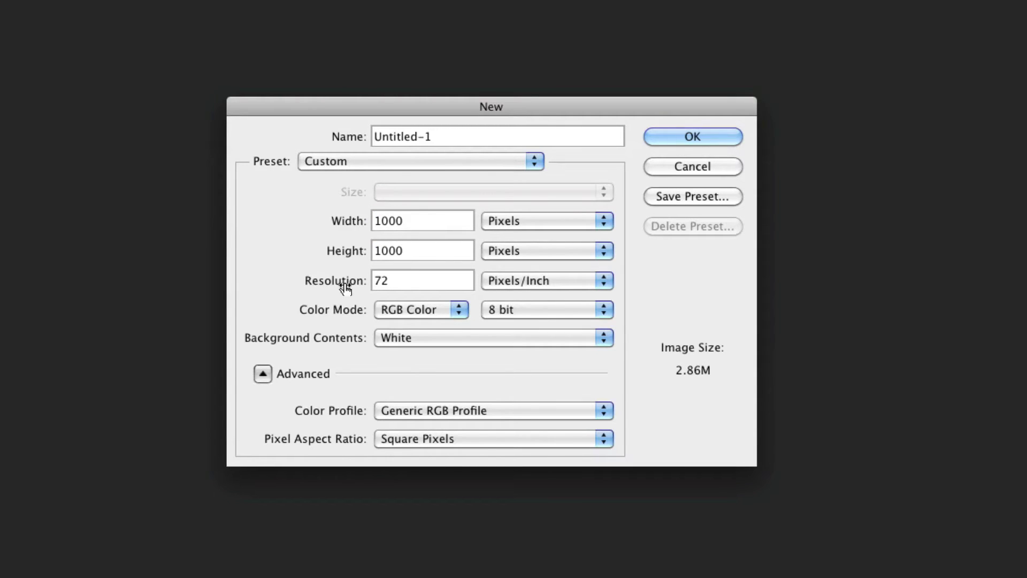
key("Tab")
type("300")
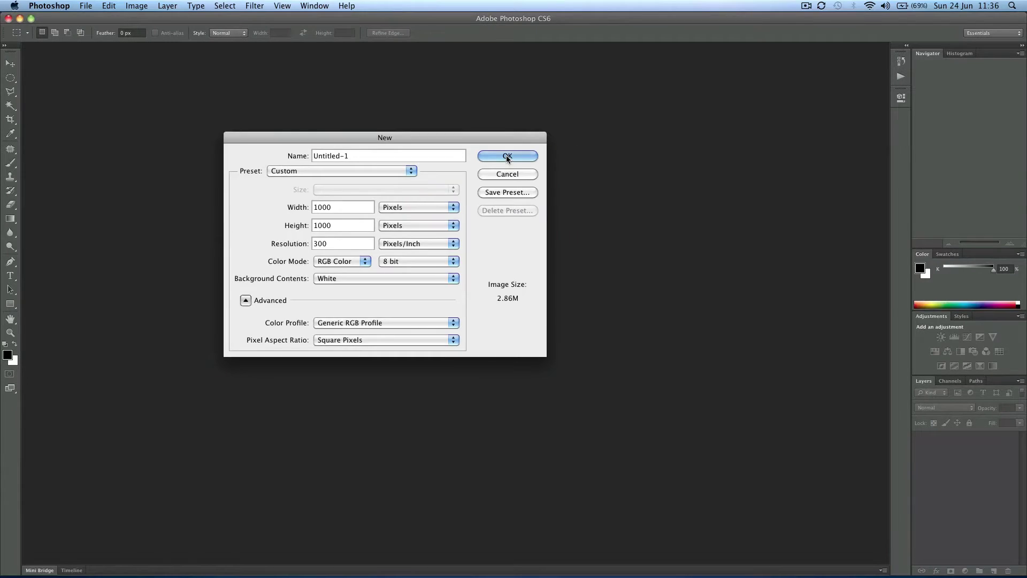
left_click(691, 141)
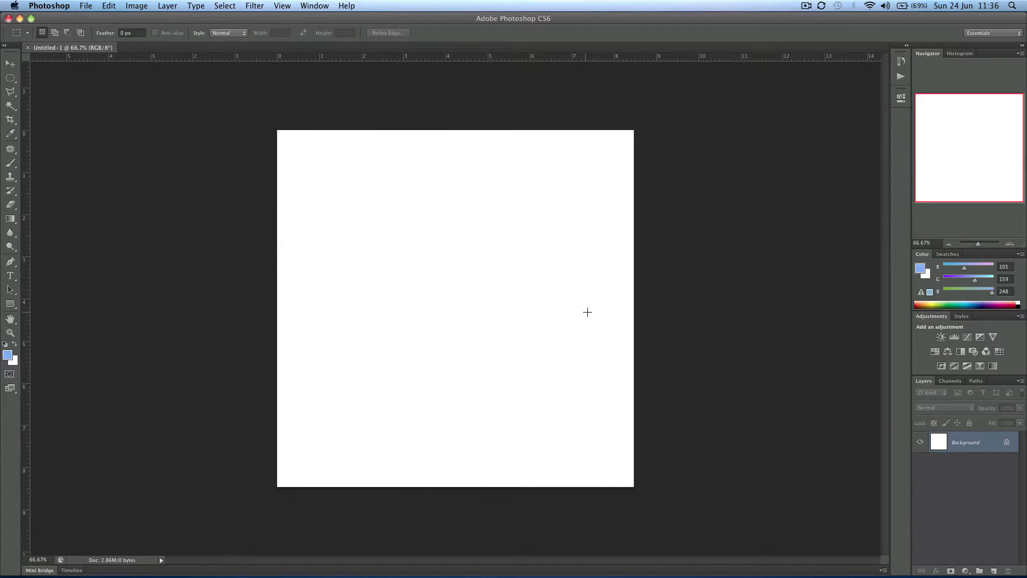
- Set the foreground colour to black
scroll(587, 312, "up", 3)
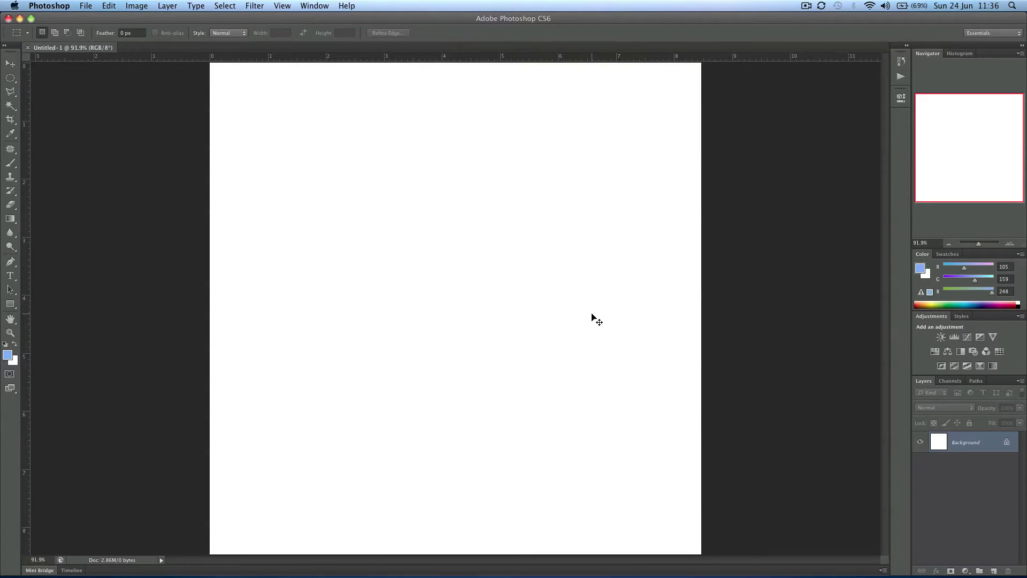
scroll(592, 315, "down", 2)
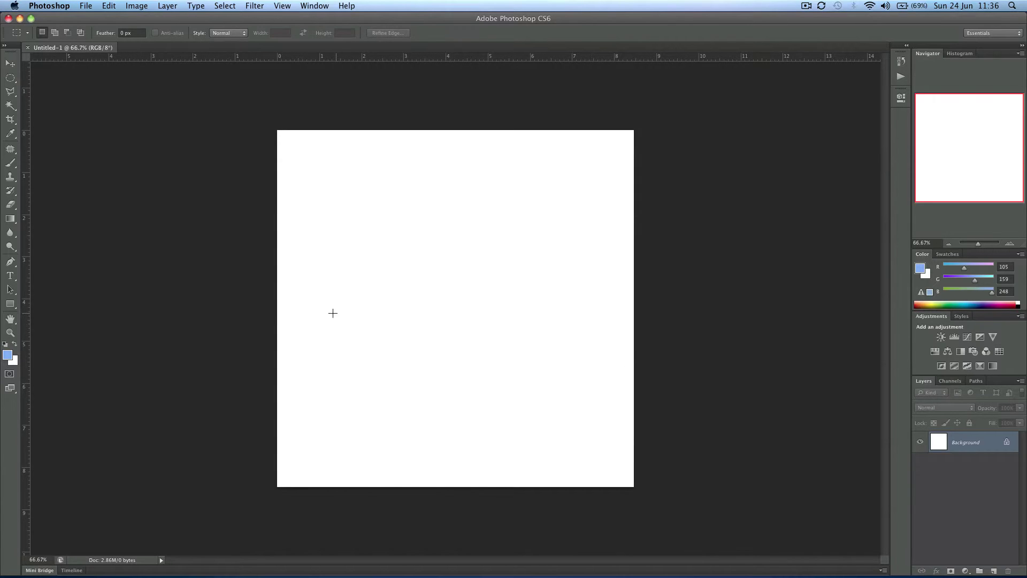
left_click(8, 357)
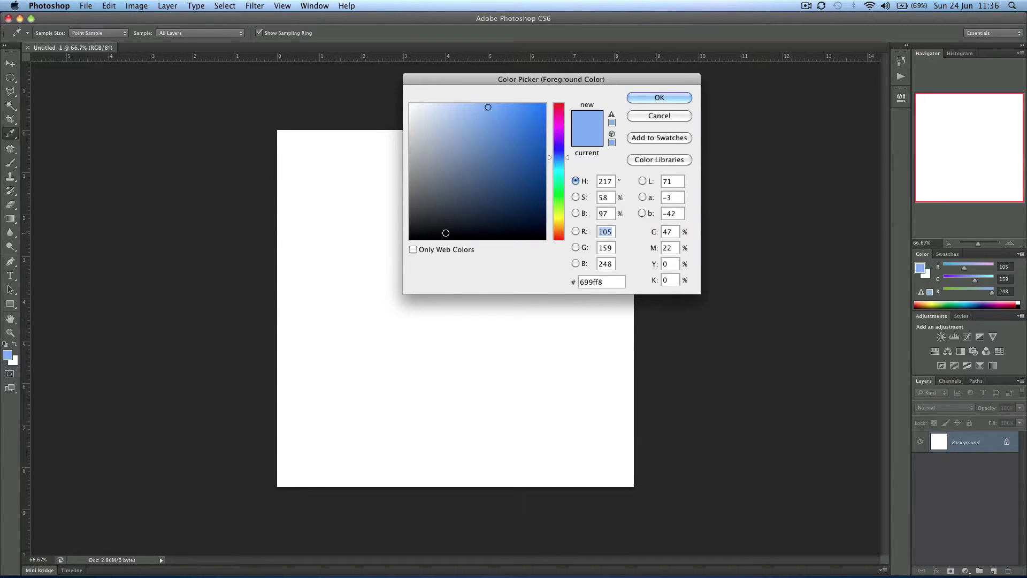
left_click_drag(444, 229, 346, 259)
left_click(658, 98)
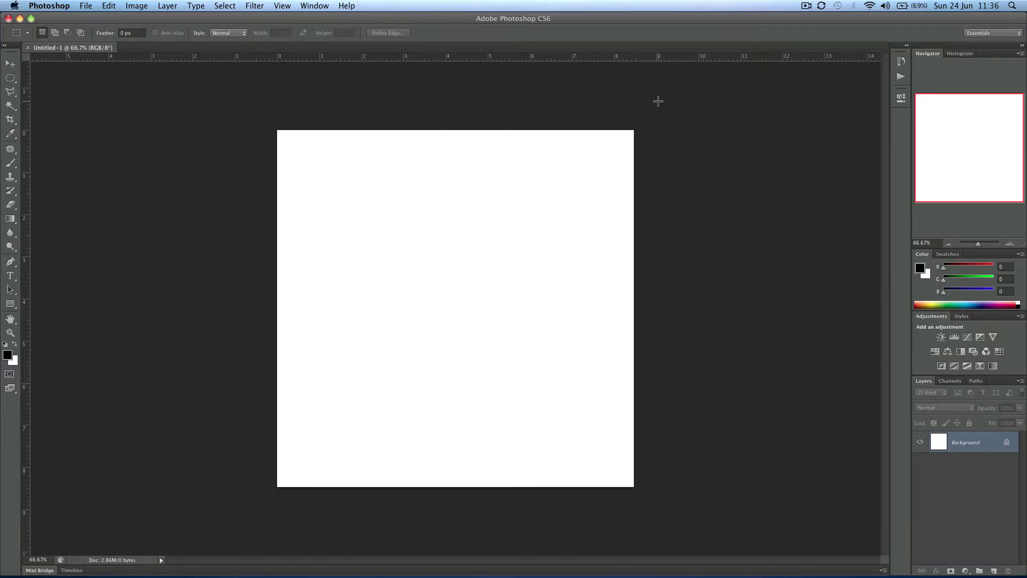
- Fill the whole canvas with the black foreground colour
left_click(264, 343)
key("shift+BackSpace")
key("Return")
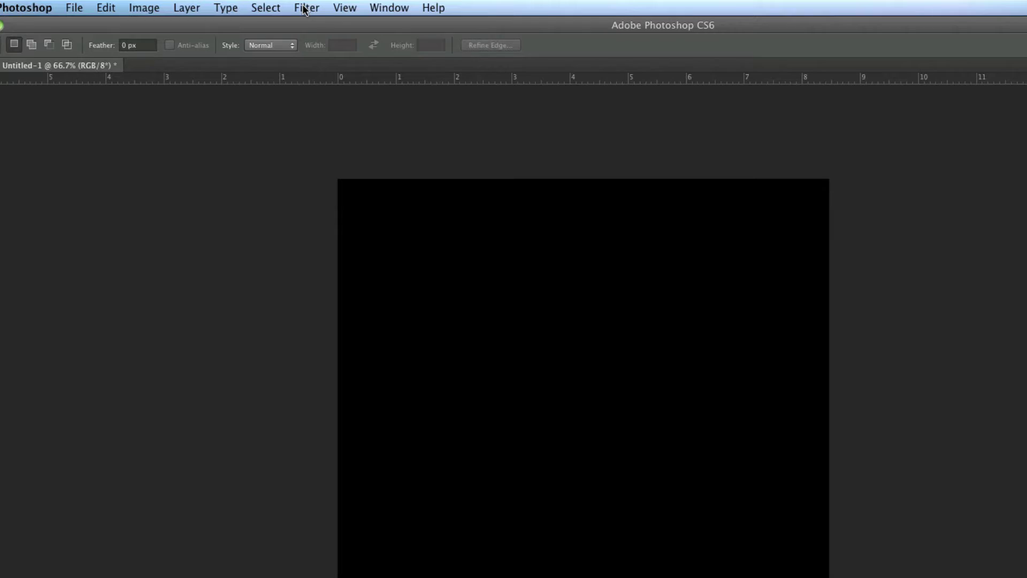
- Apply Filter > Render > Clouds to fill the canvas with grey clouds, then go back to the filters to add a lens flare
left_click(303, 7)
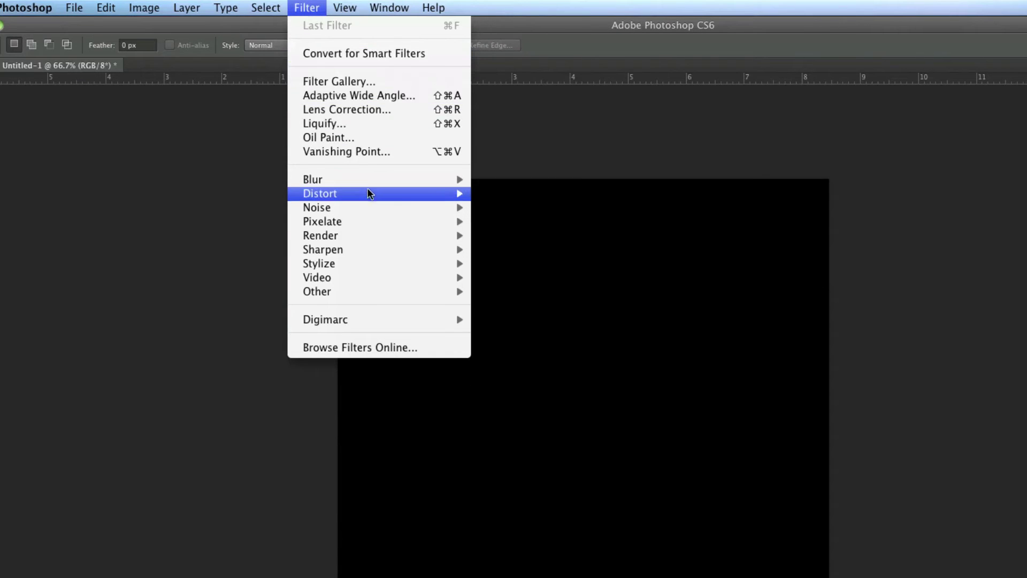
mouse_move(368, 197)
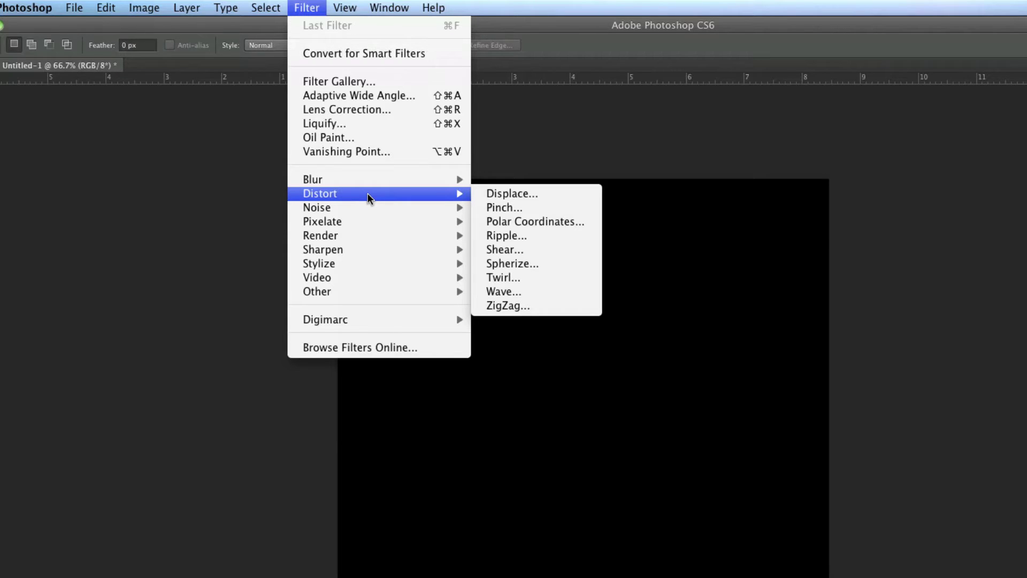
mouse_move(402, 231)
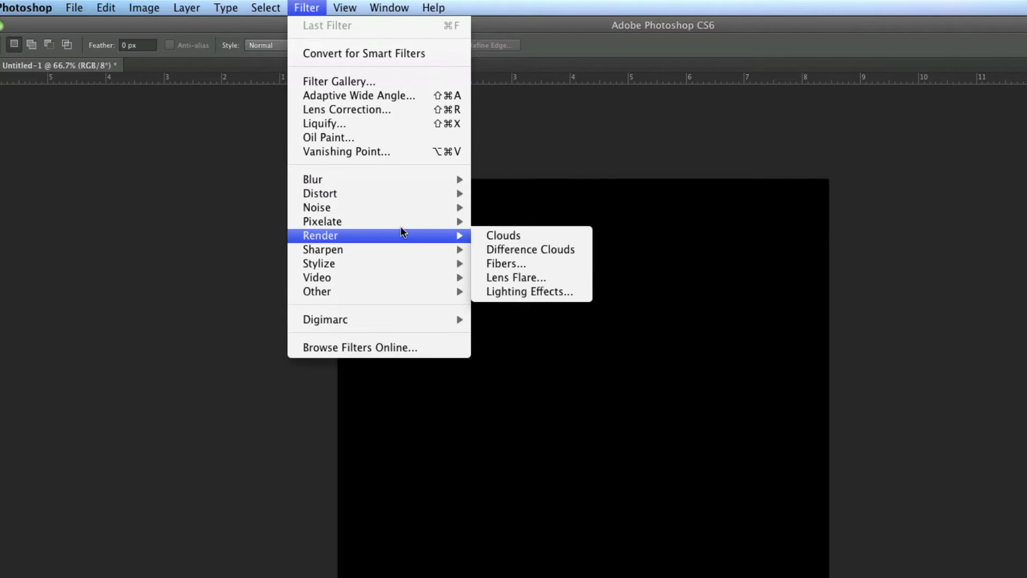
left_click(503, 239)
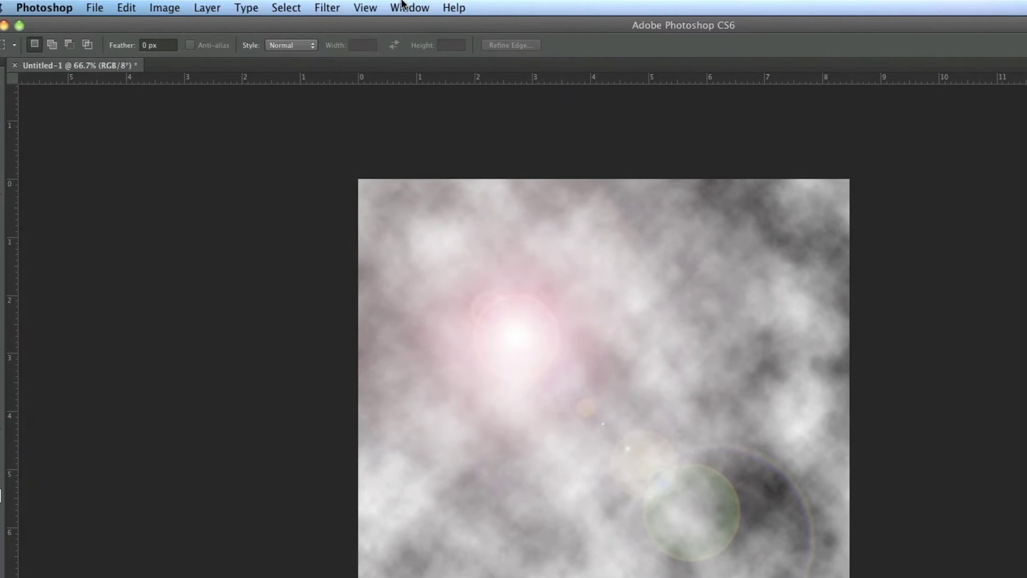
left_click(325, 8)
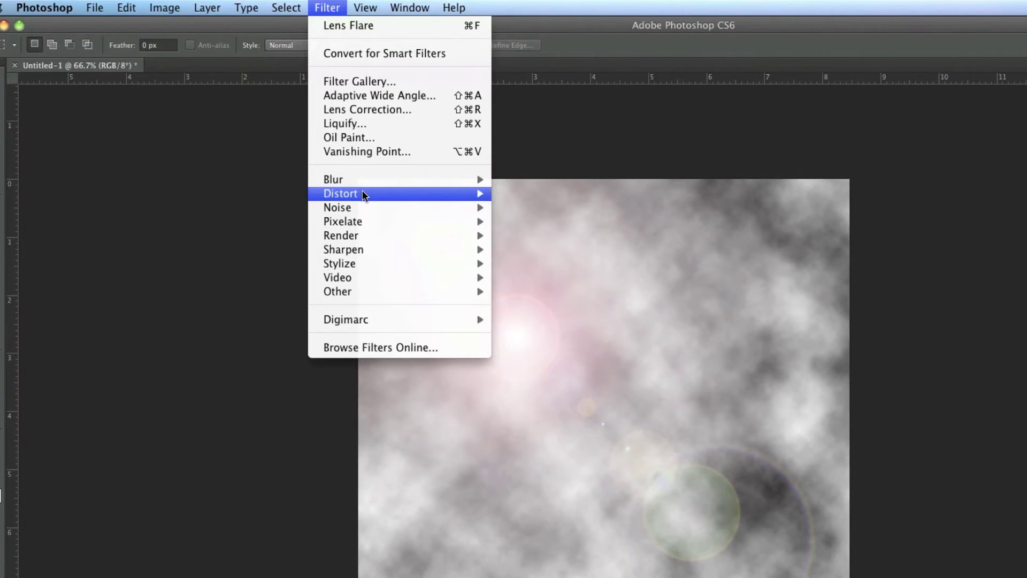
- Apply Polar Coordinates (Polar to Rectangular) to the clouds and rotate the image 180°
mouse_move(369, 193)
left_click(544, 221)
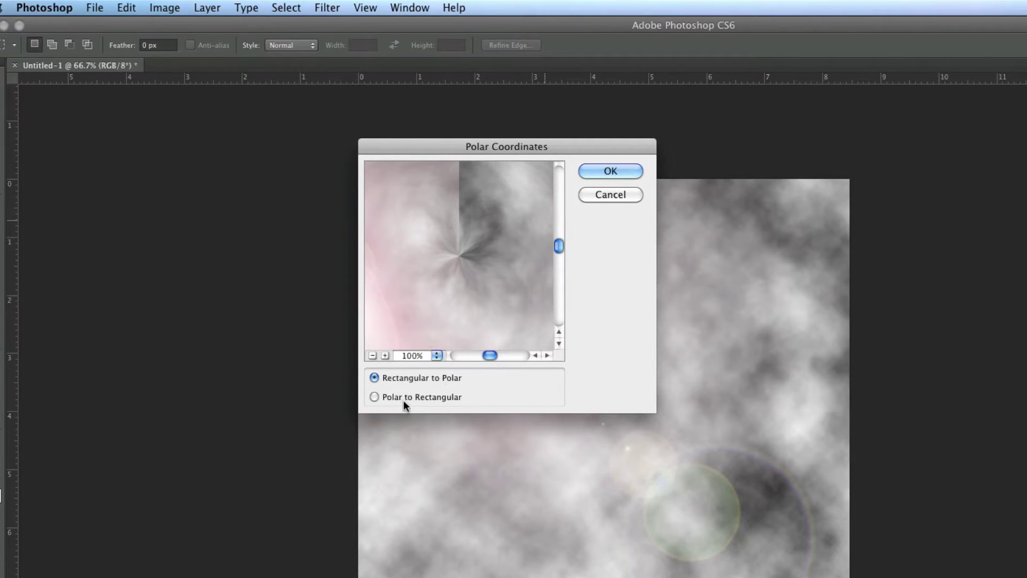
left_click(406, 397)
left_click(621, 171)
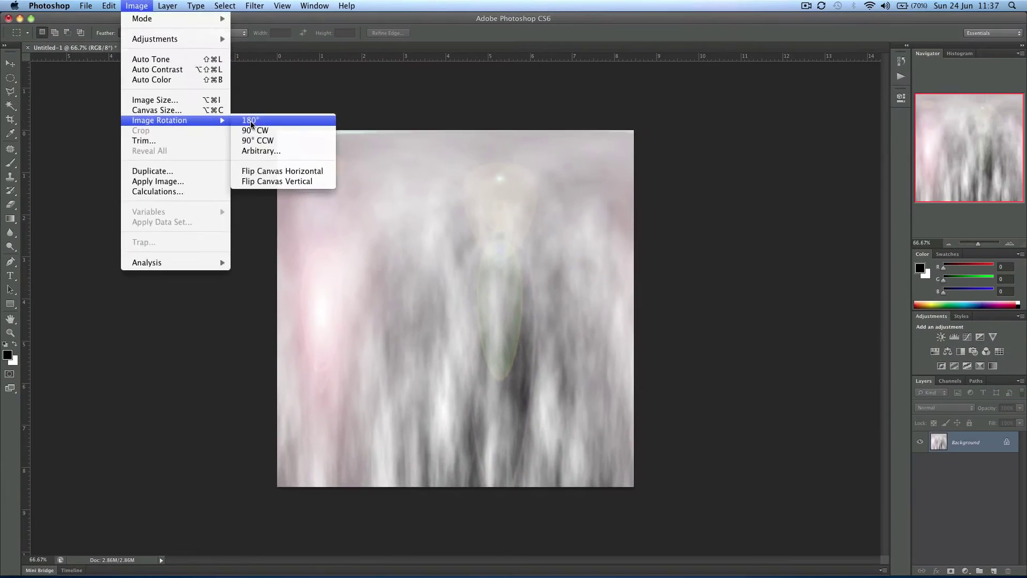
left_click(251, 121)
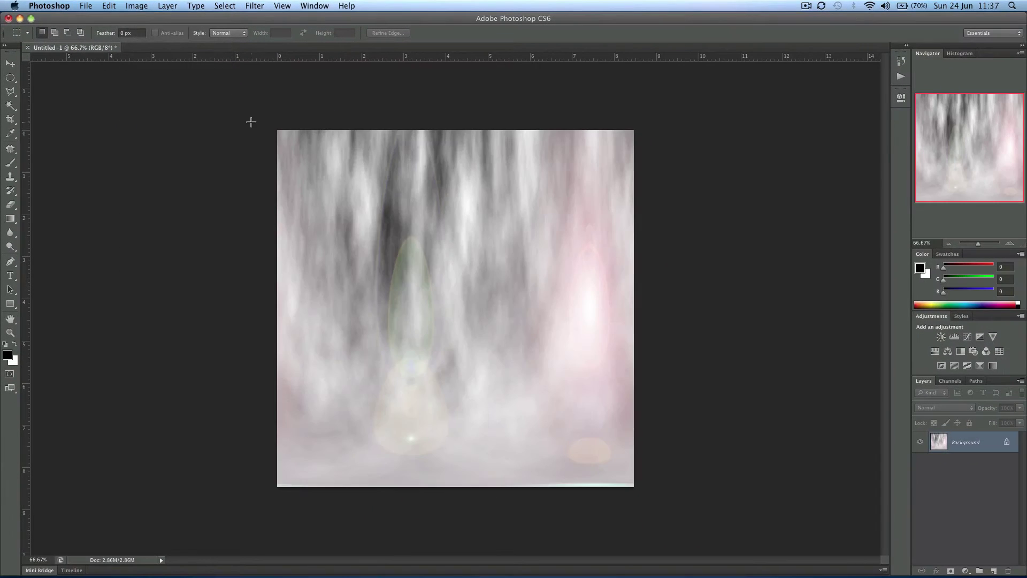
- Apply Polar Coordinates with Rectangular to Polar to form the sphere
left_click(255, 6)
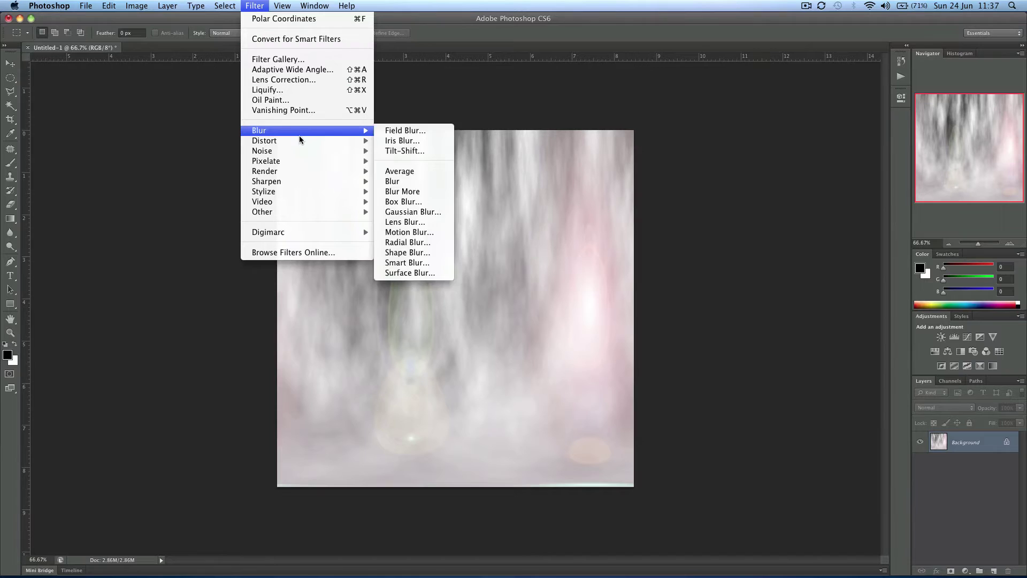
mouse_move(299, 140)
left_click(413, 161)
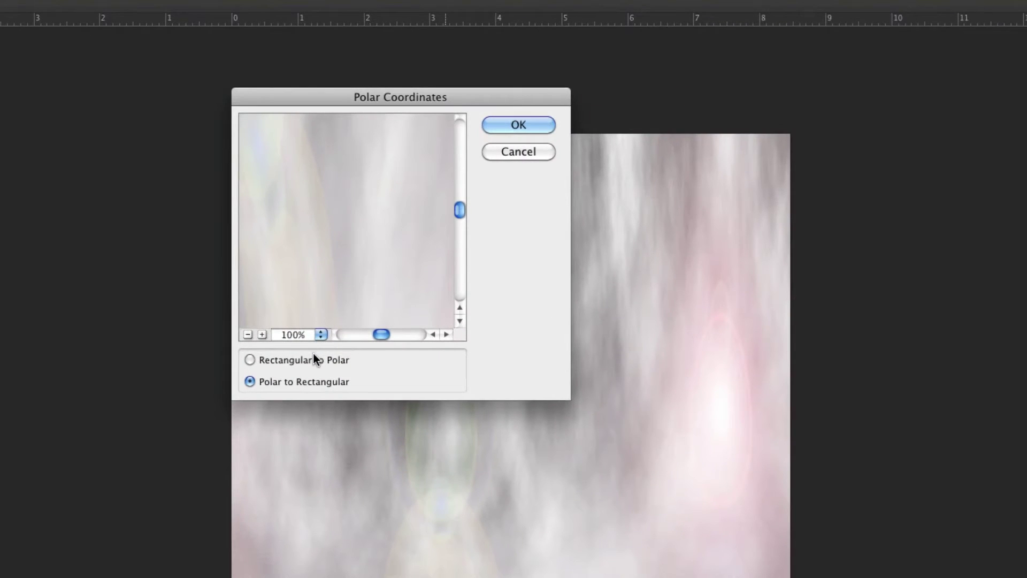
left_click(309, 360)
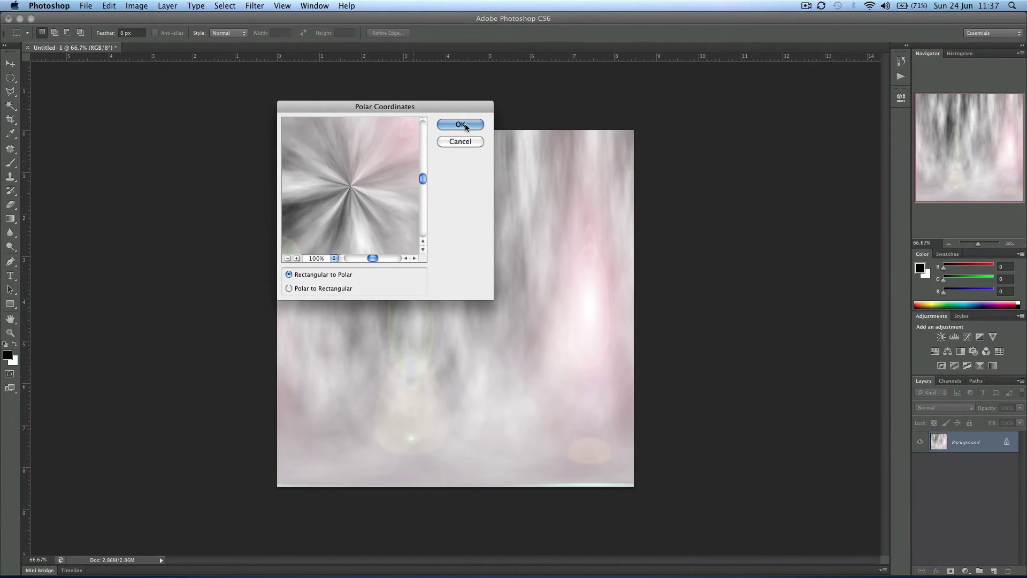
left_click(465, 125)
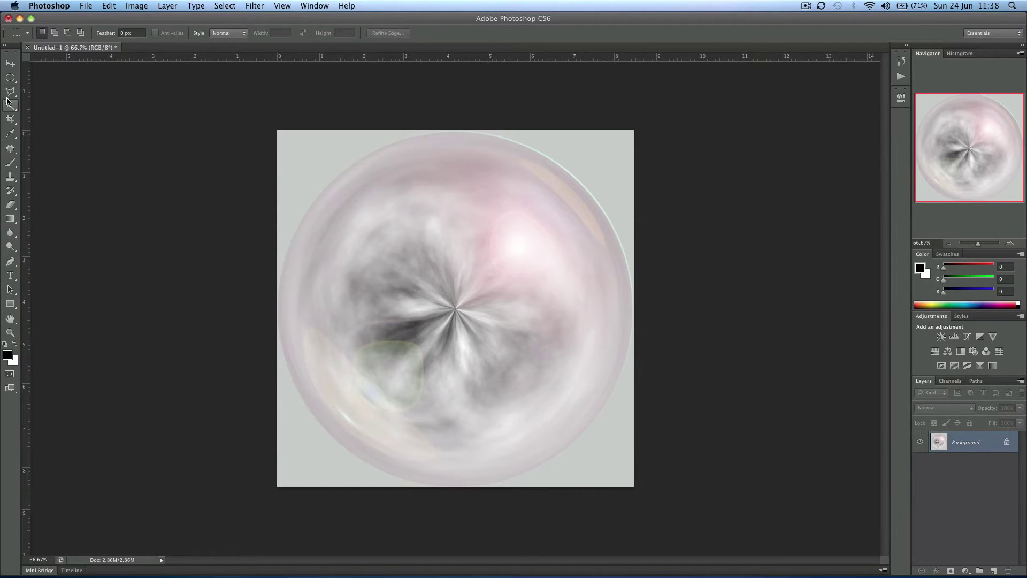
- Select the sphere with a circular marquee, copy it to Layer 1, and hide Background
left_click(10, 78)
left_click_drag(455, 309, 479, 338)
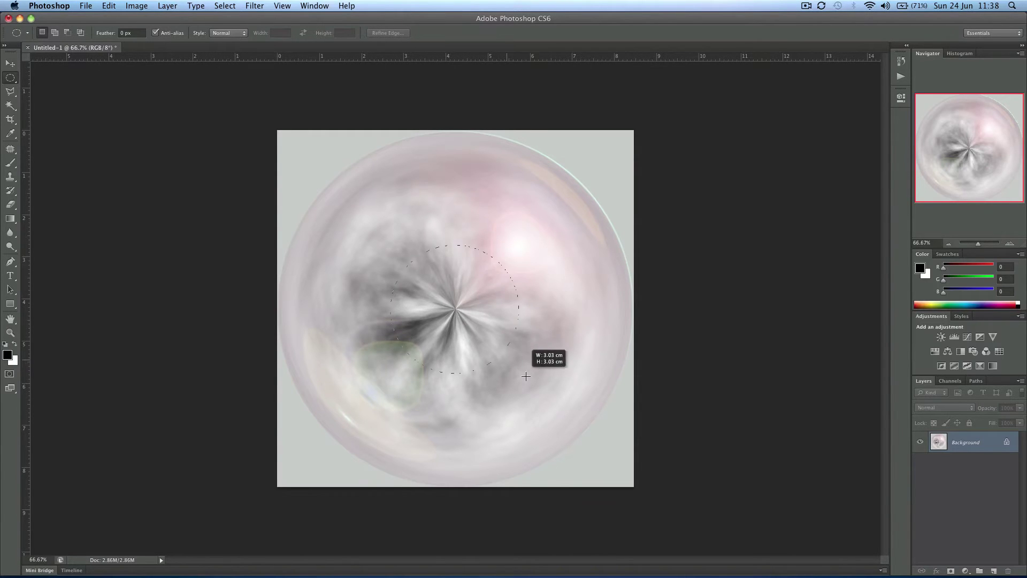
left_click_drag(572, 402, 668, 486)
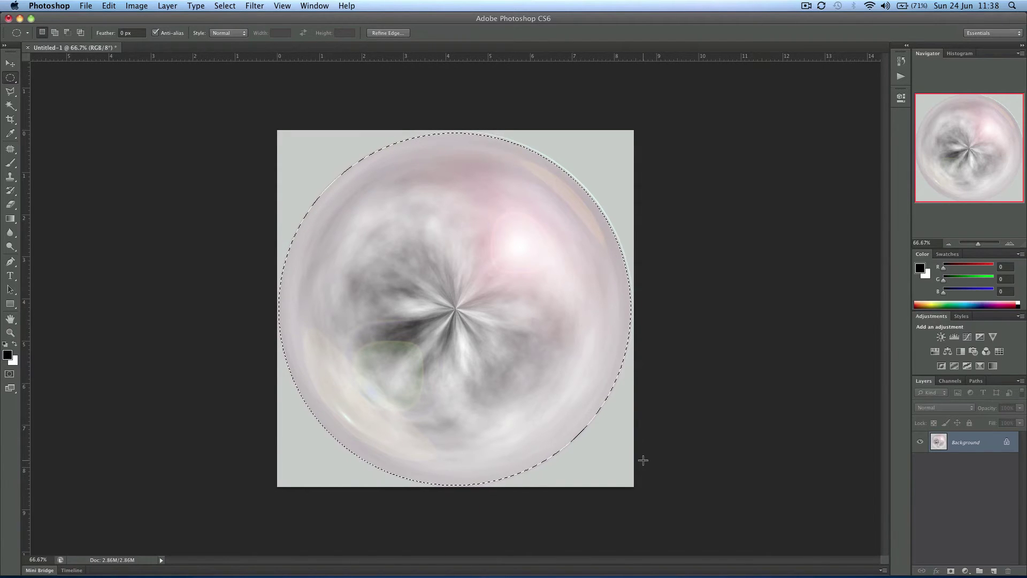
key("super+j")
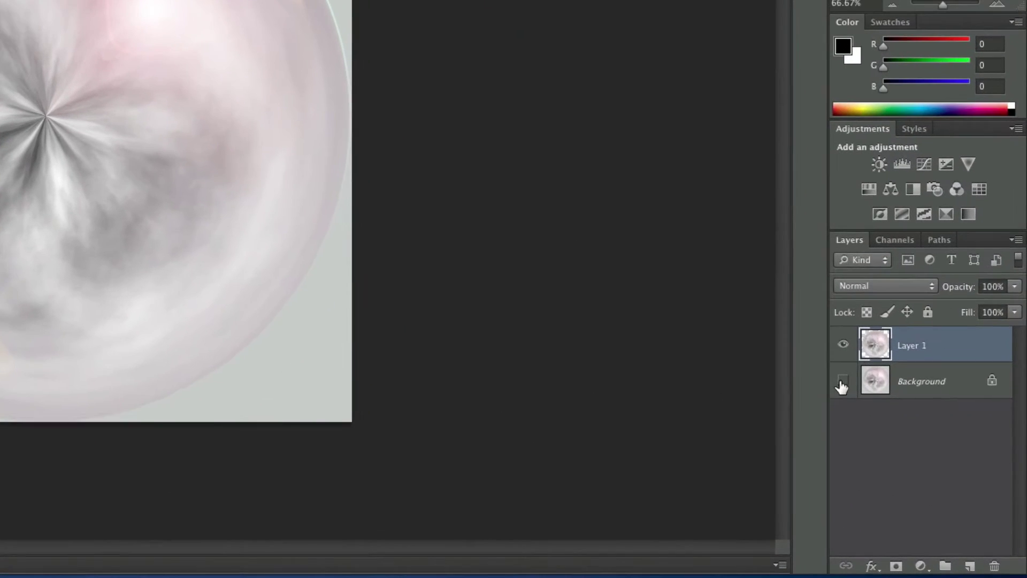
left_click(920, 462)
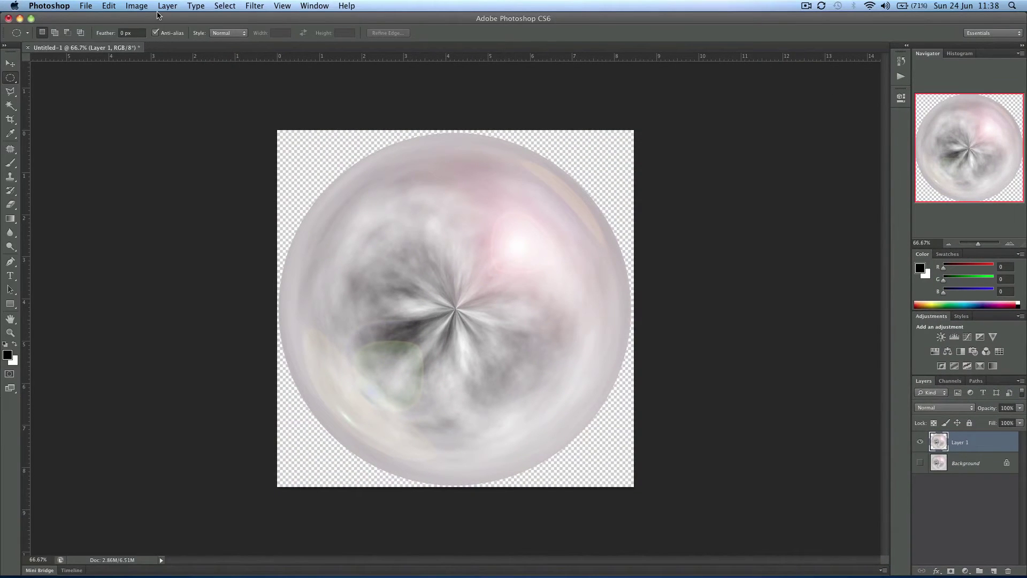
- Resize the canvas to 1920 × 1080 pixels
left_click(137, 6)
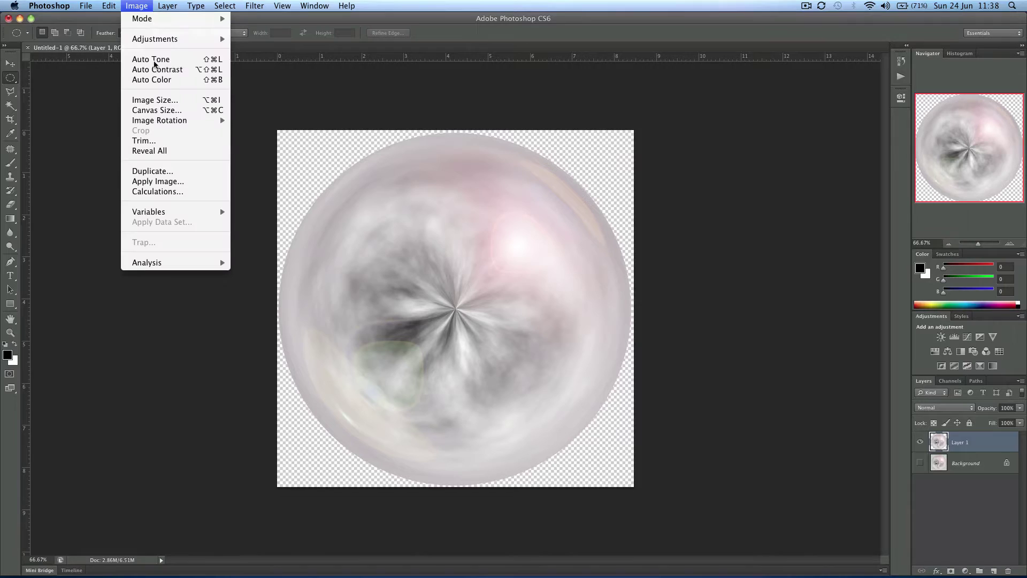
left_click(171, 110)
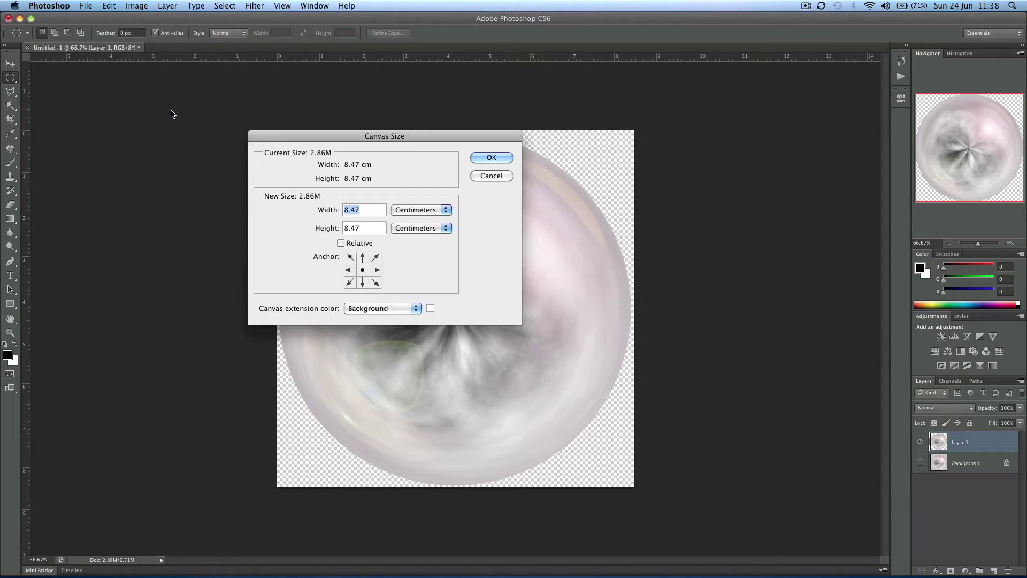
left_click(407, 210)
left_click(412, 191)
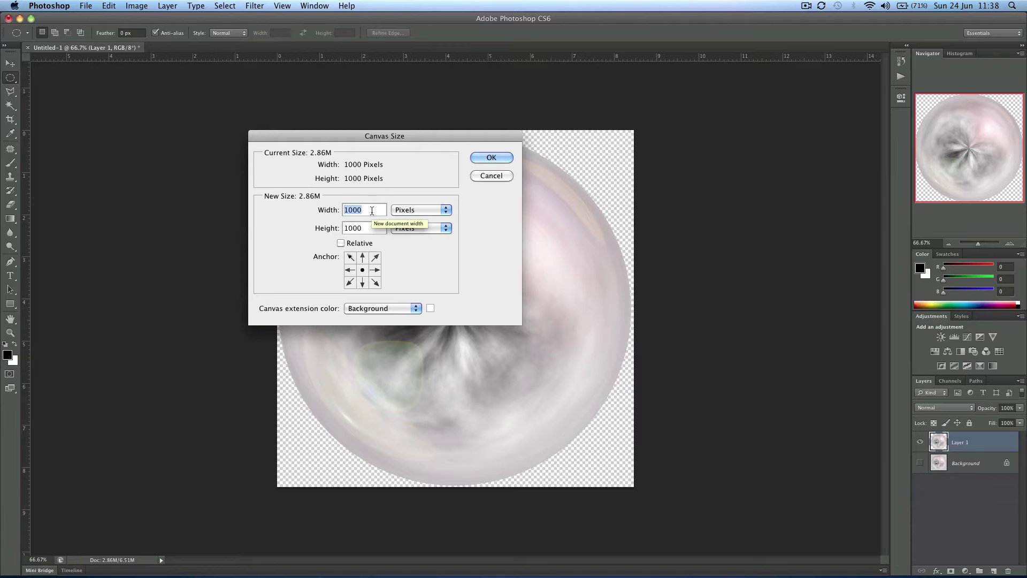
type("1920")
key("Tab")
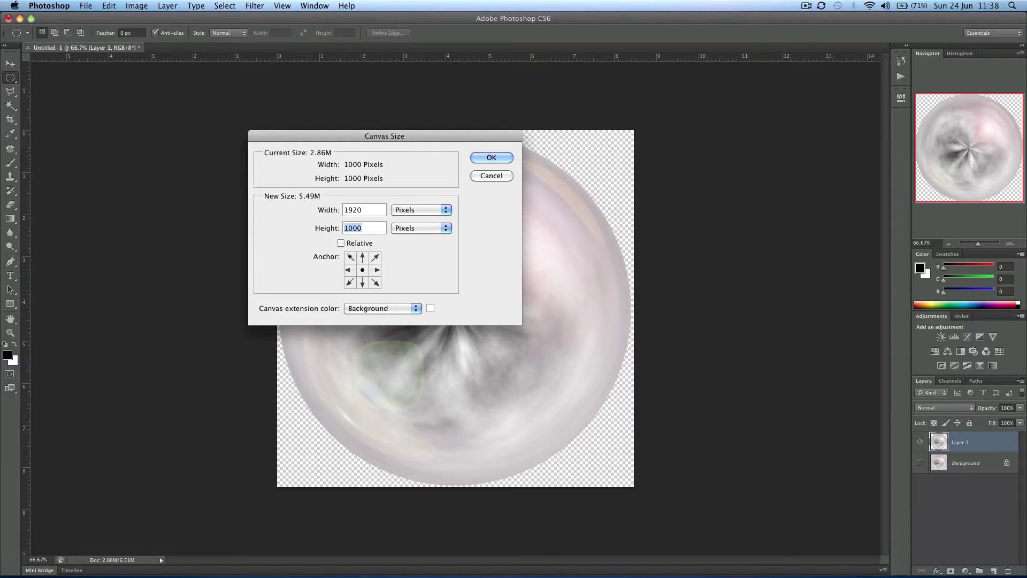
type("1080")
key("Return")
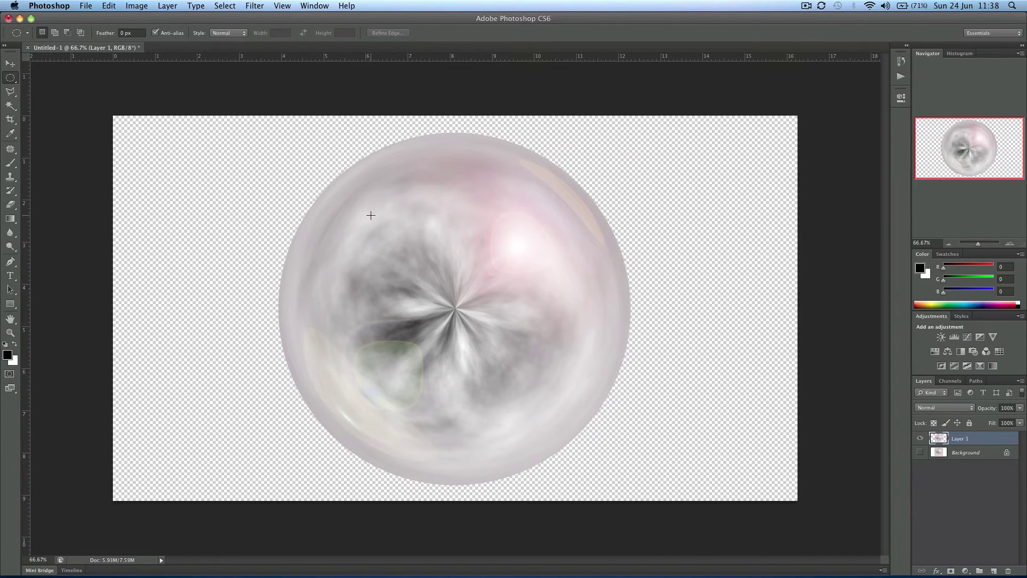
- Resize the canvas again to 2000 × 1500 pixels and zoom out to see it all
left_click(136, 6)
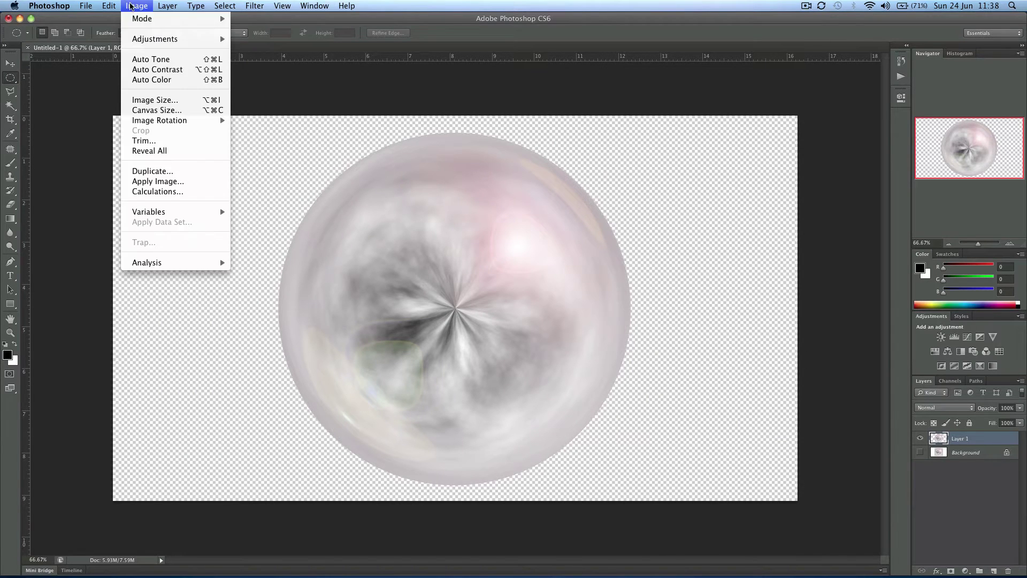
left_click(170, 110)
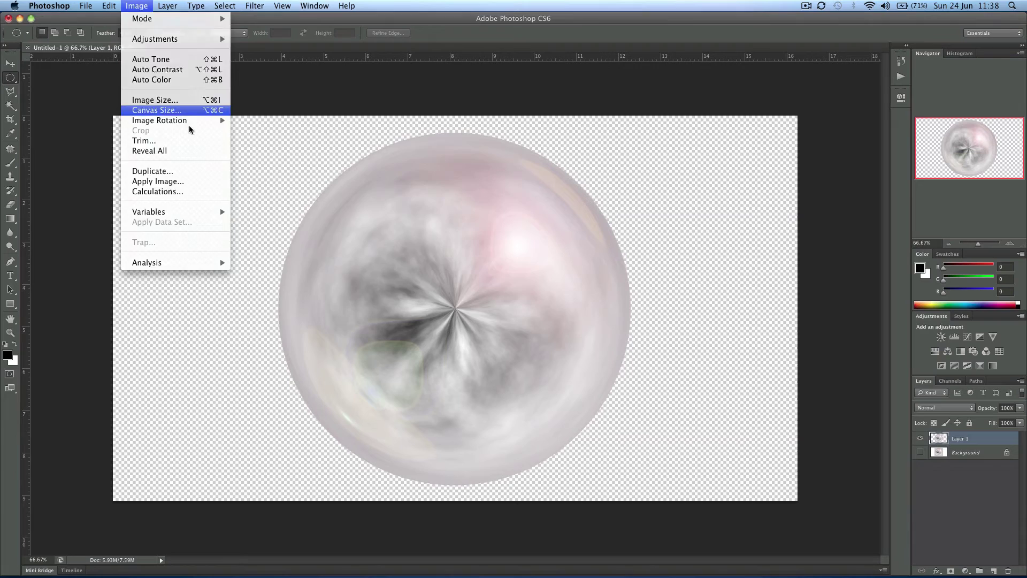
left_click(409, 210)
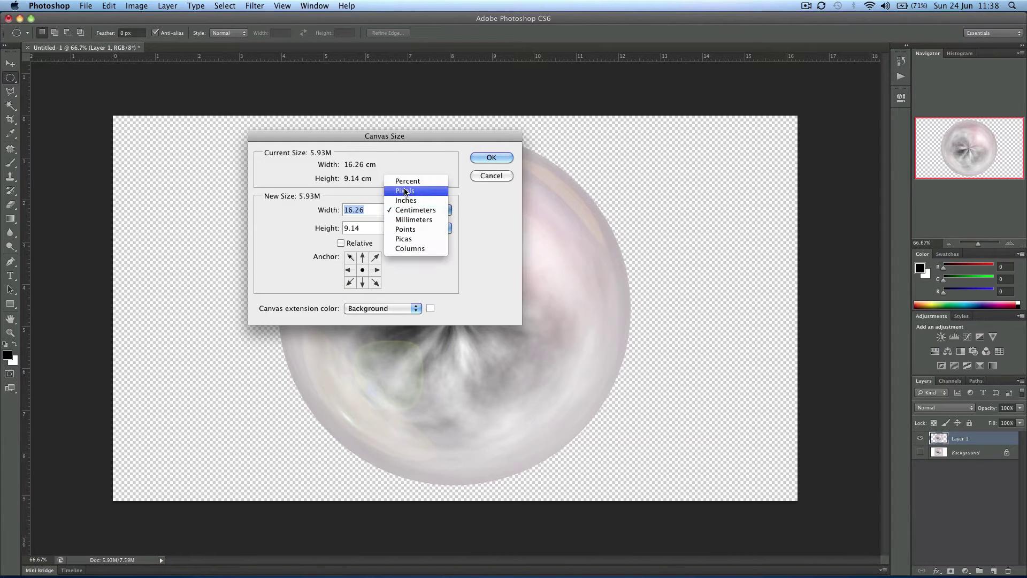
left_click(399, 191)
type("2000")
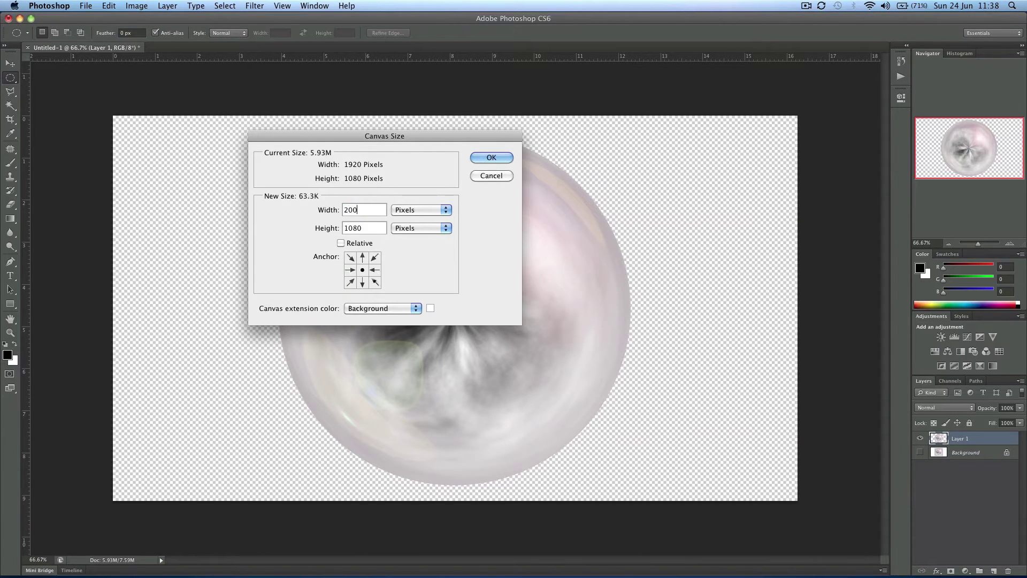
key("Tab")
type("1500")
key("Return")
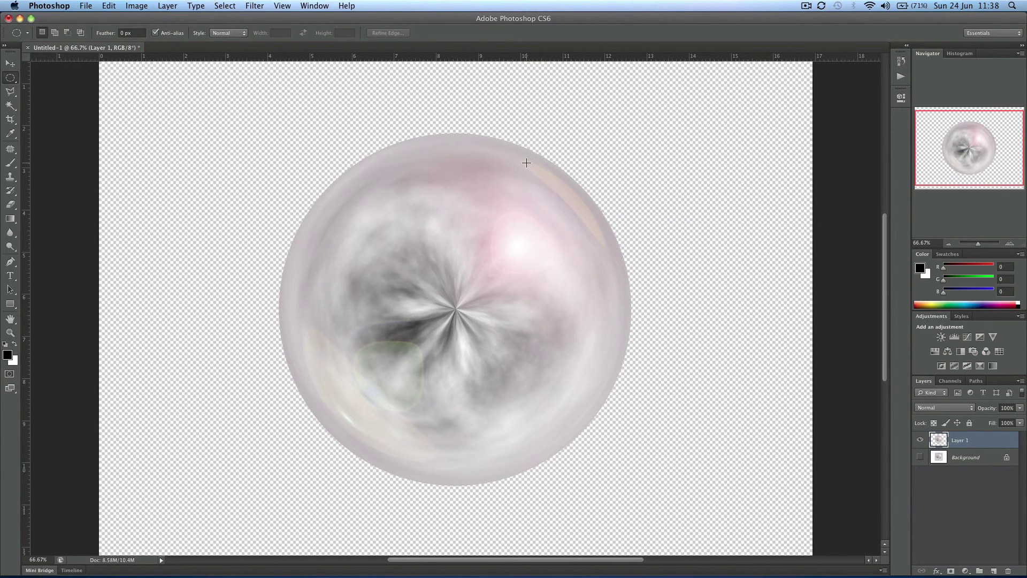
key("super+minus")
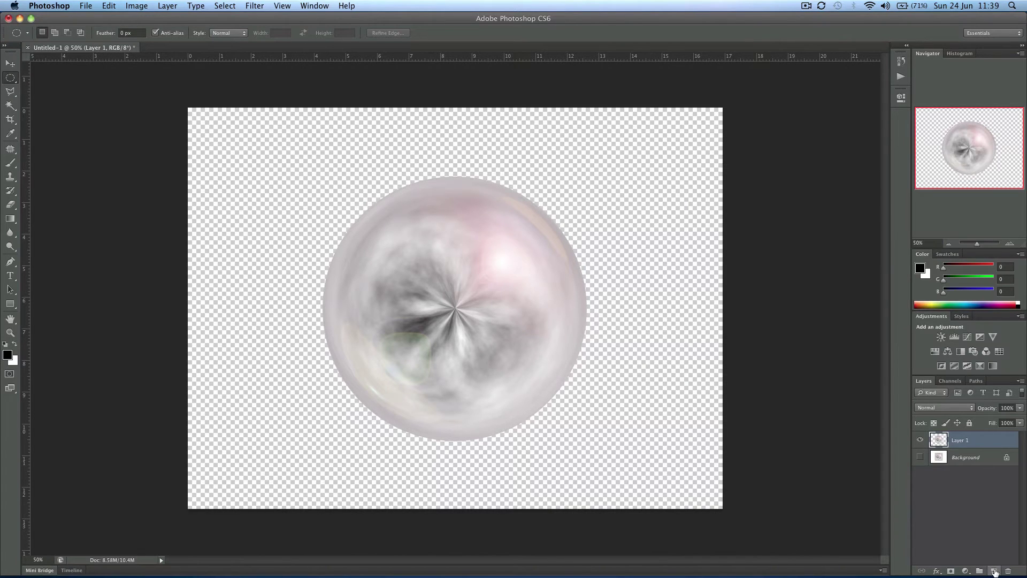
- Add a new layer above Layer 1 and set the foreground colour to light blue
left_click(994, 572)
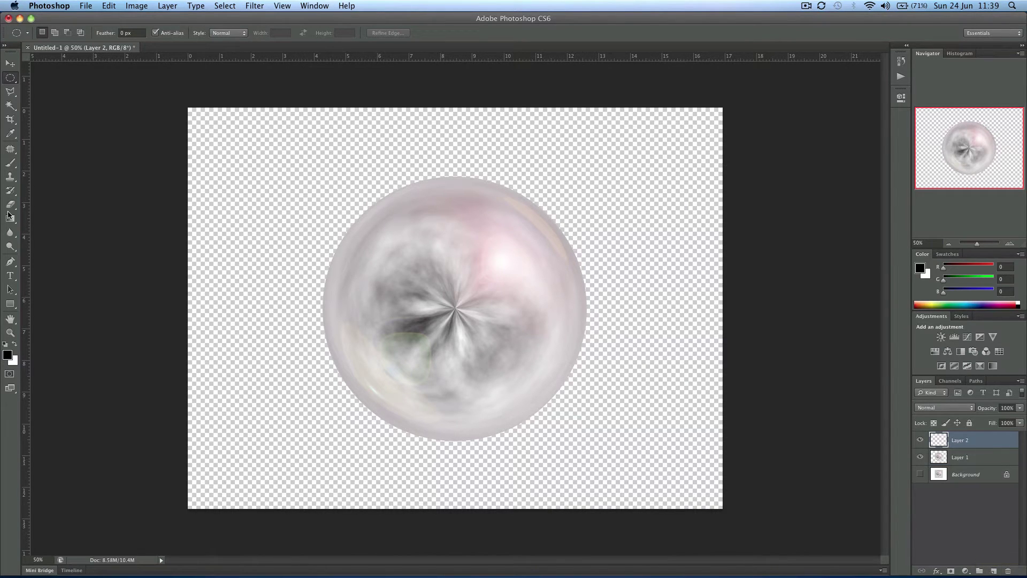
left_click(8, 355)
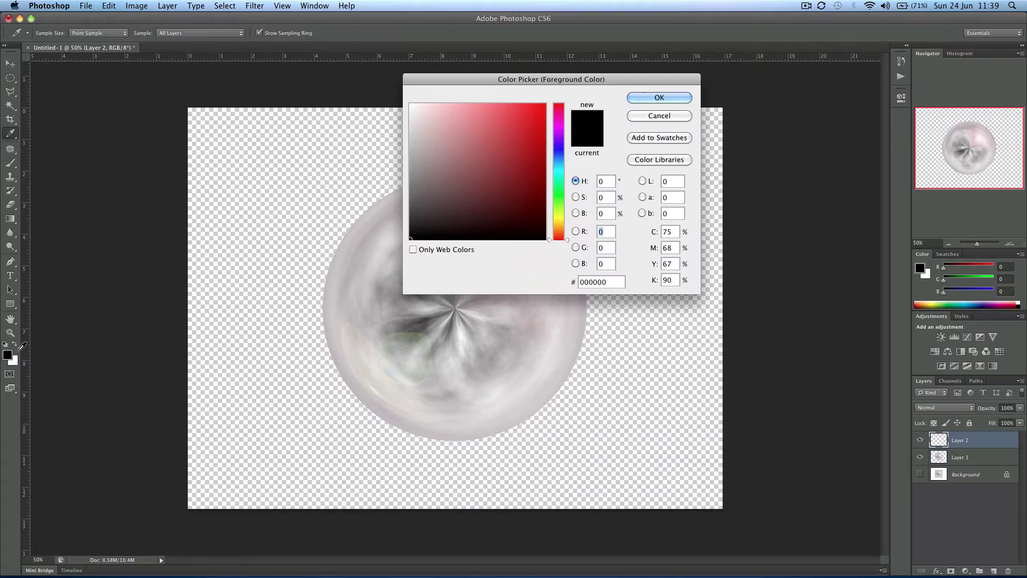
left_click(559, 159)
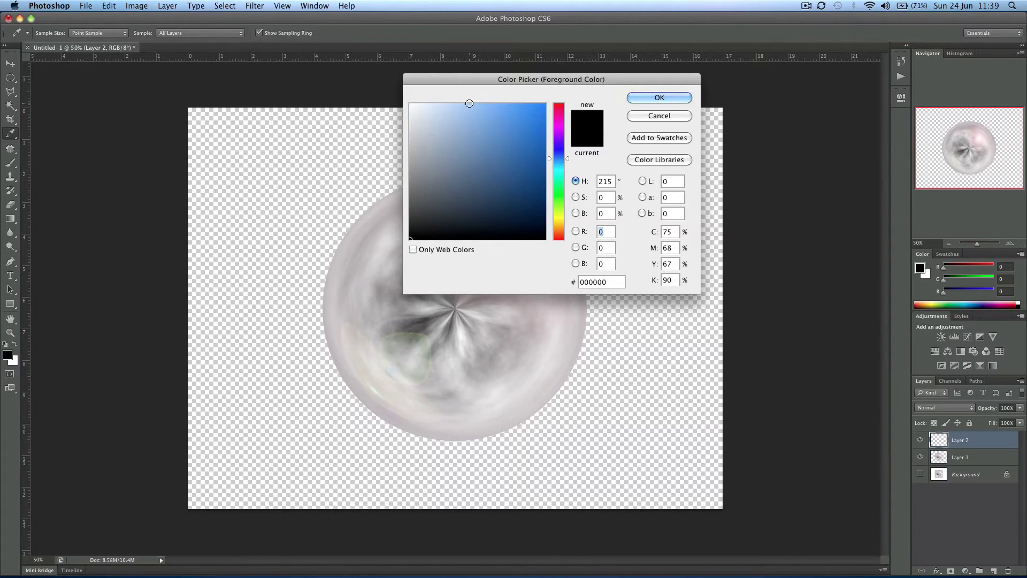
left_click(490, 113)
left_click(659, 98)
key("m")
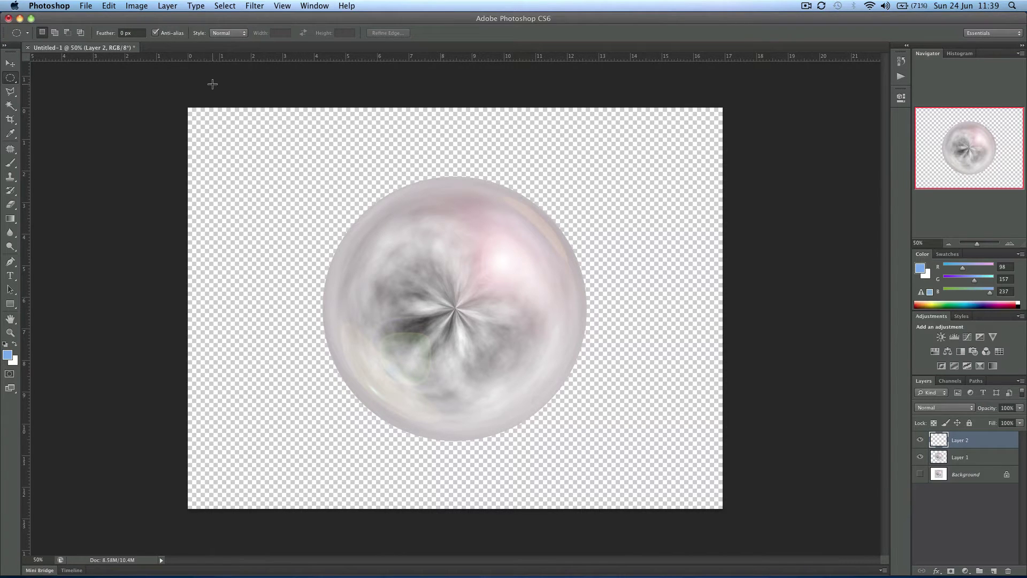
- Fill Layer 2 with the light blue foreground colour using Edit > Fill
left_click(108, 5)
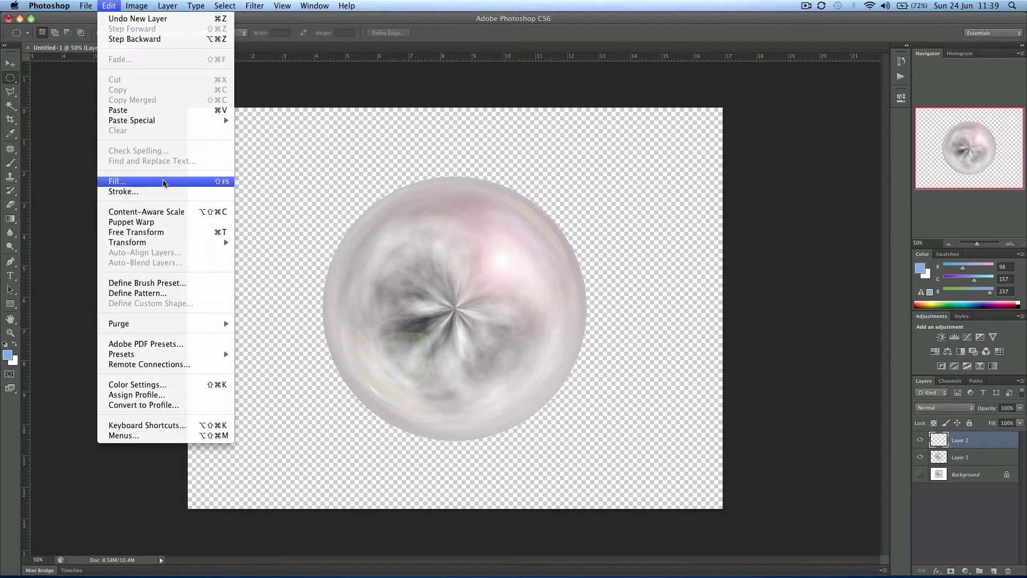
left_click(117, 181)
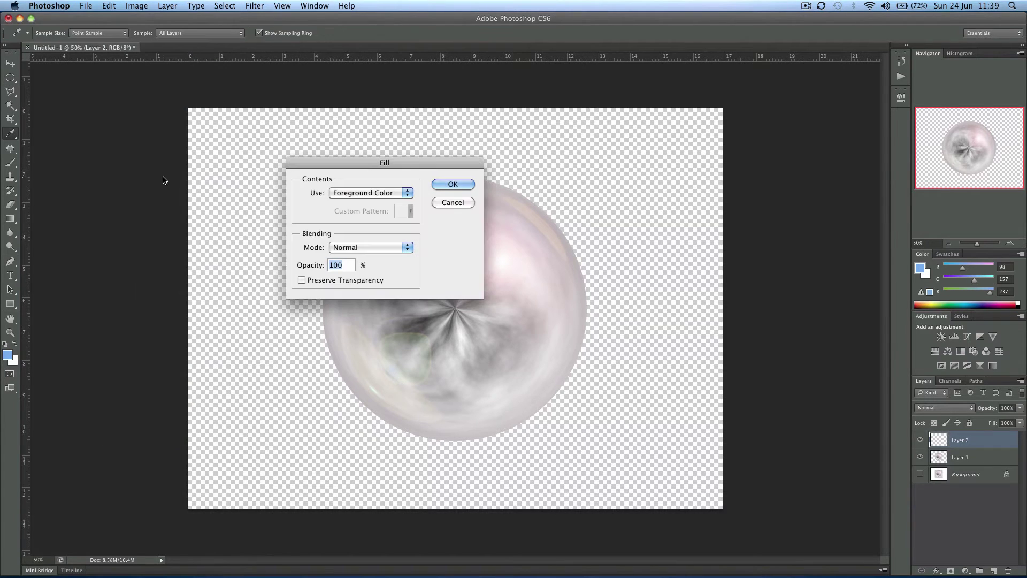
left_click(453, 185)
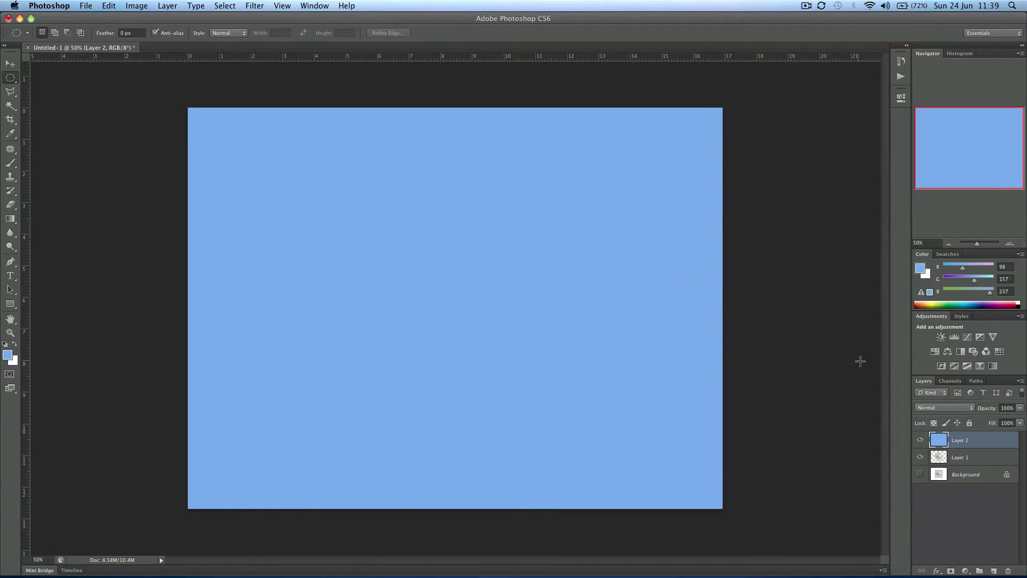
- Render clouds on Layer 2 and warp them with Polar Coordinates, Polar to Rectangular
left_click(245, 7)
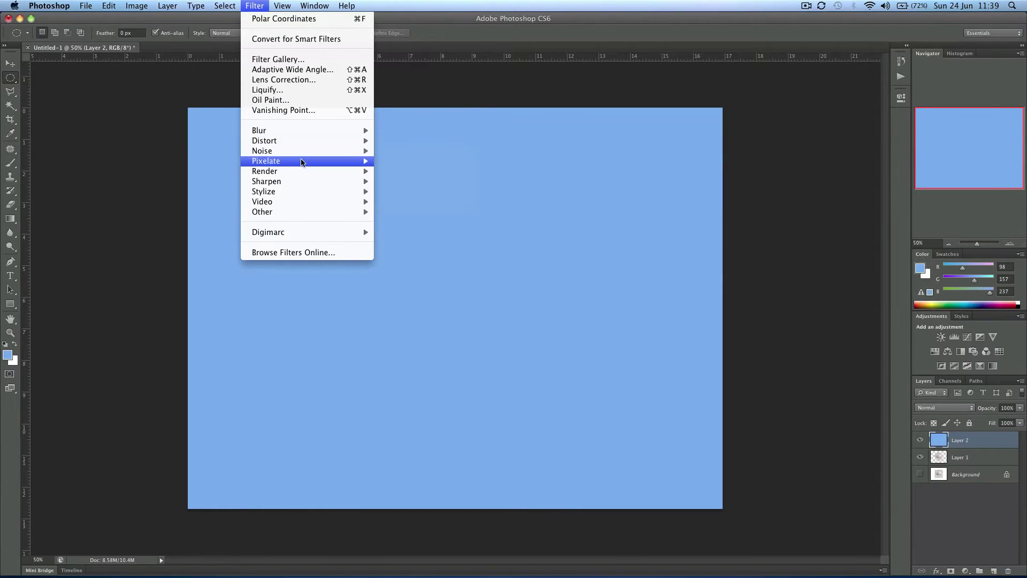
mouse_move(302, 171)
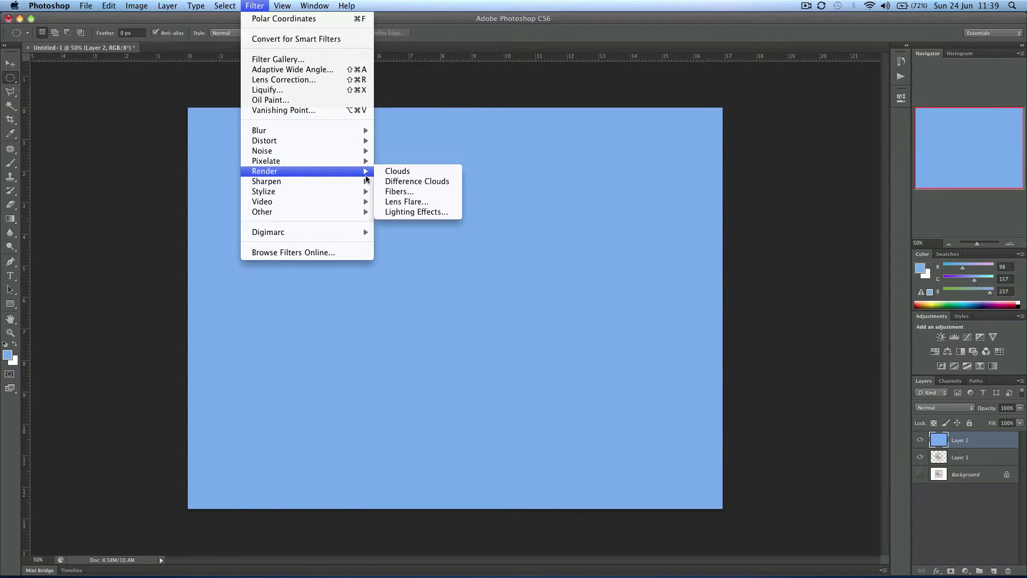
left_click(407, 172)
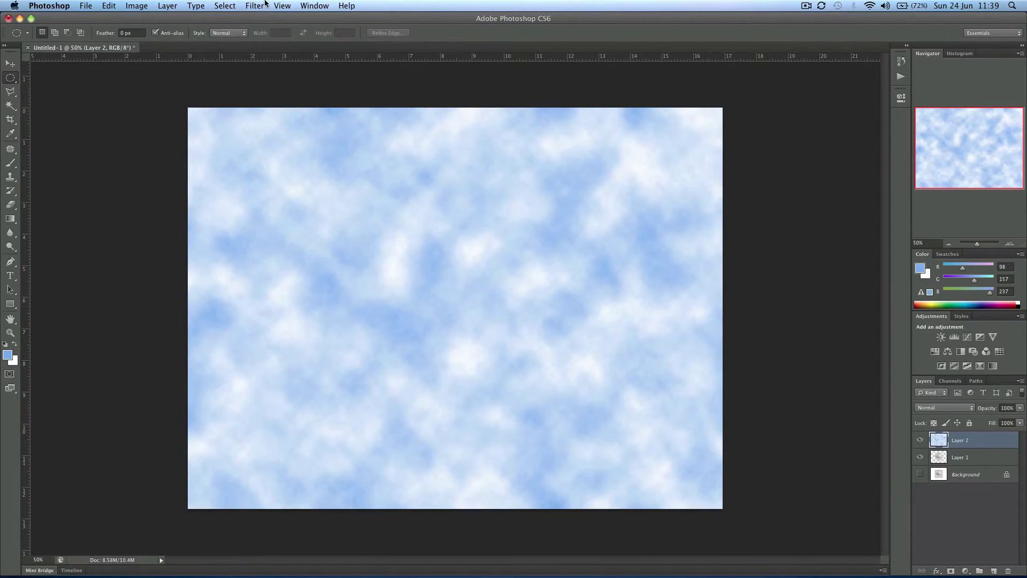
left_click(249, 5)
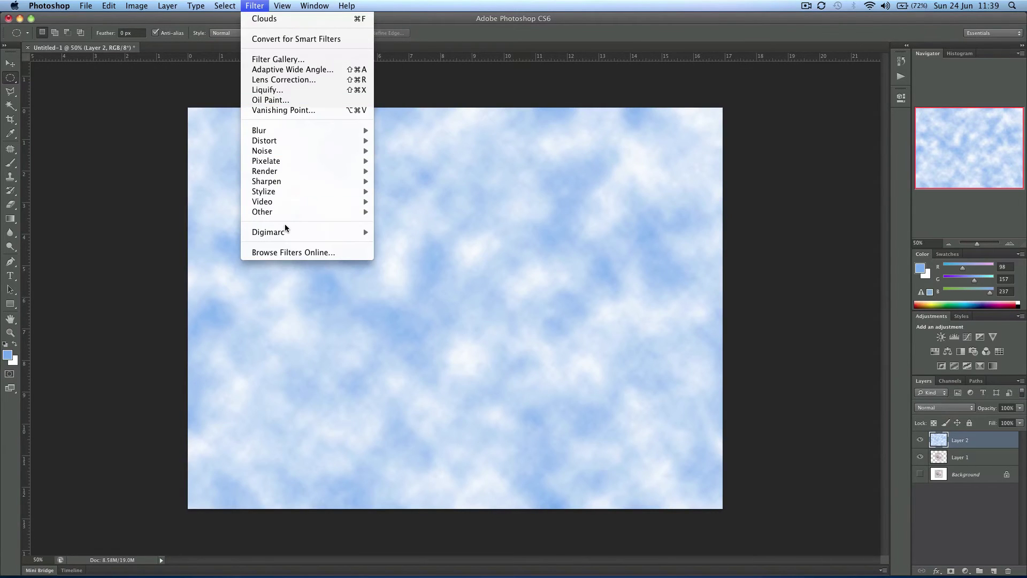
mouse_move(348, 141)
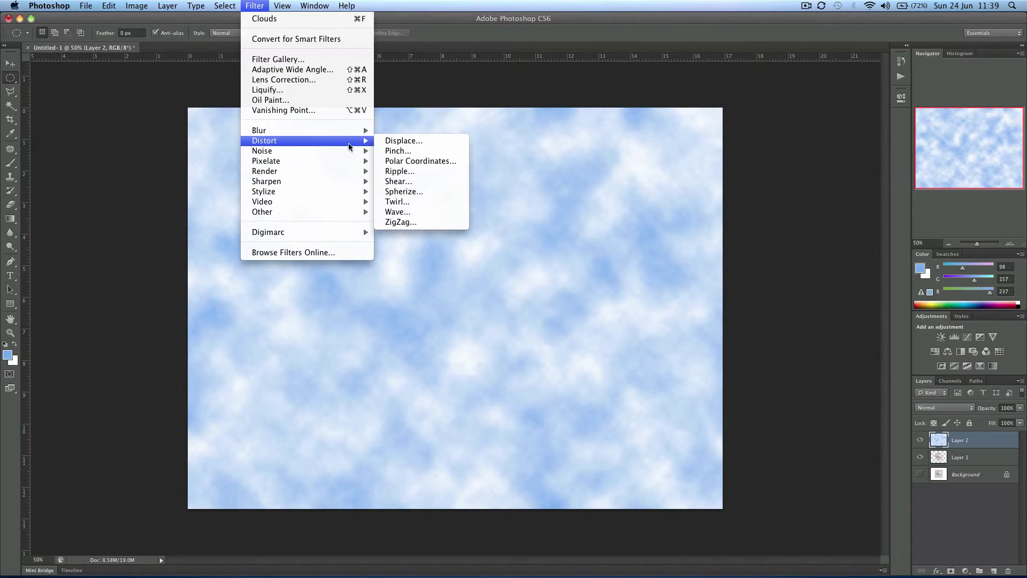
left_click(398, 162)
left_click(328, 287)
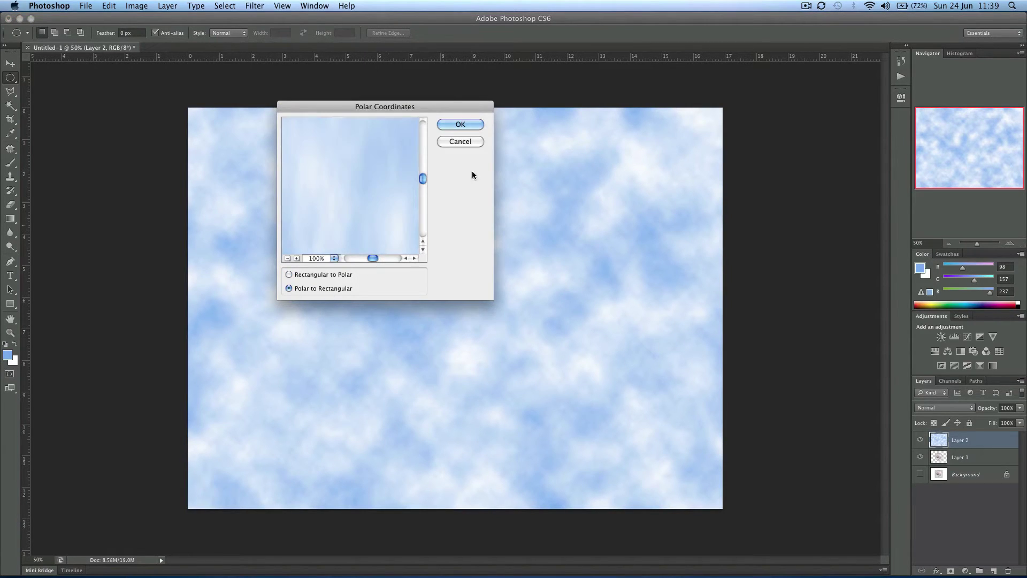
left_click(464, 126)
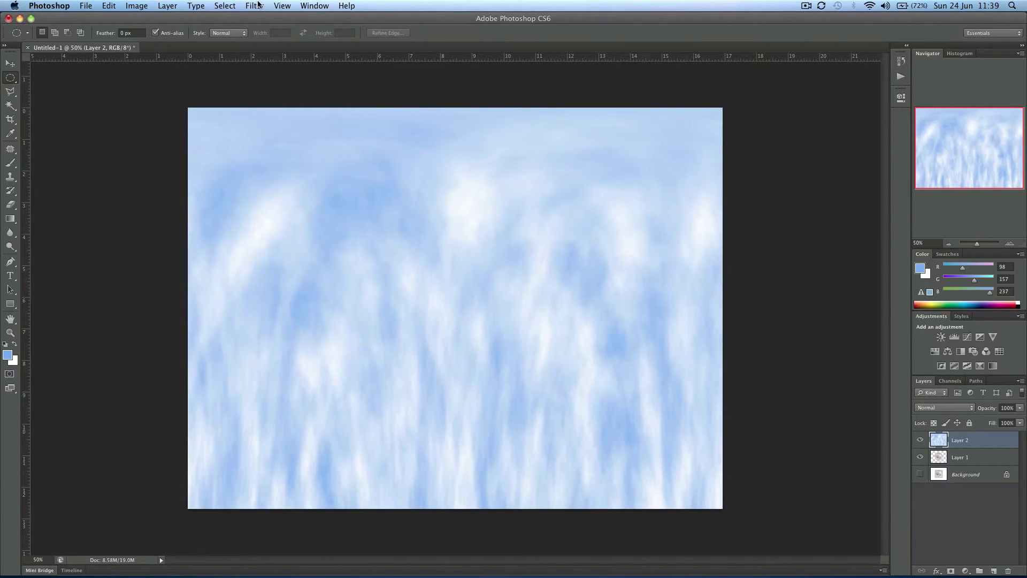
- Apply the Polar to Rectangular warp a second time to create tall arching swirls
left_click(225, 5)
mouse_move(255, 5)
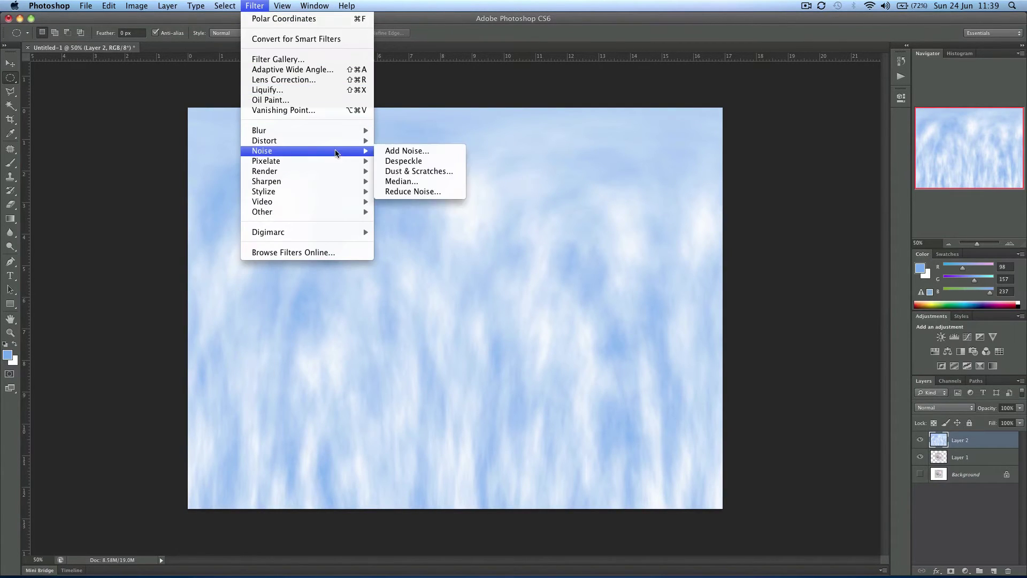
mouse_move(339, 140)
left_click(420, 160)
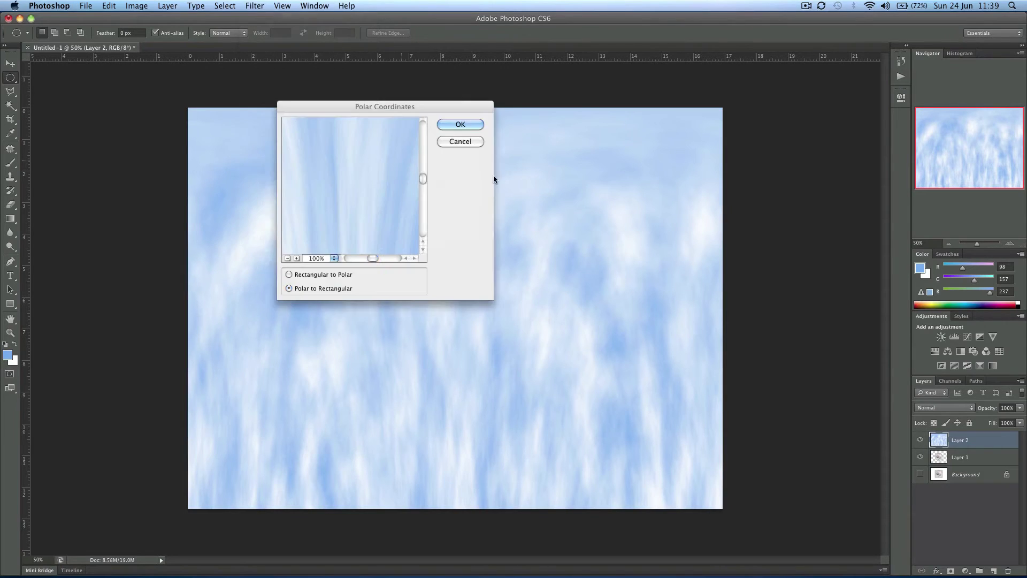
left_click(458, 125)
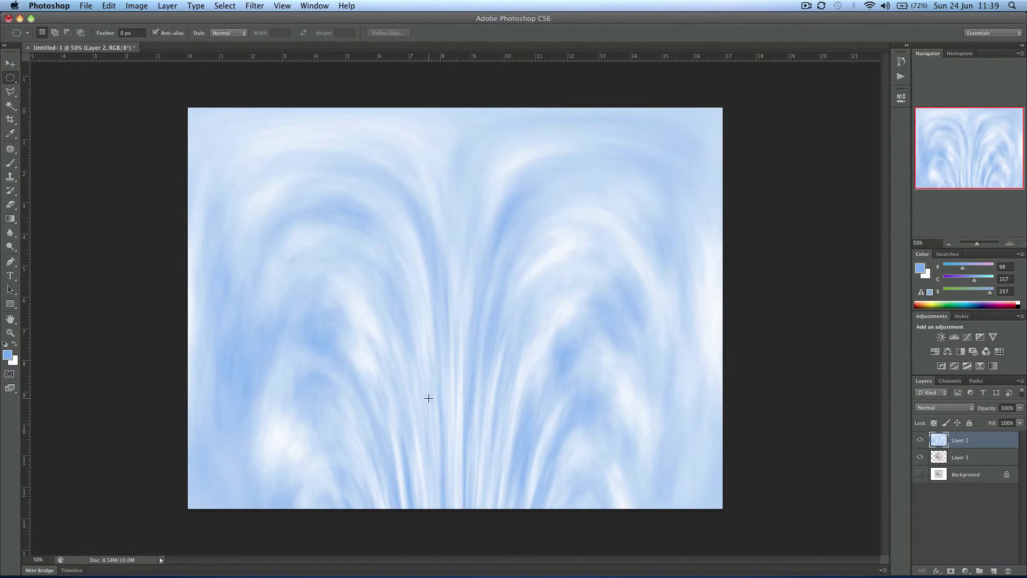
- Move the swirl layer below the sphere and tint the sphere with Color Balance −94, −42, +75
left_click_drag(982, 442, 976, 463)
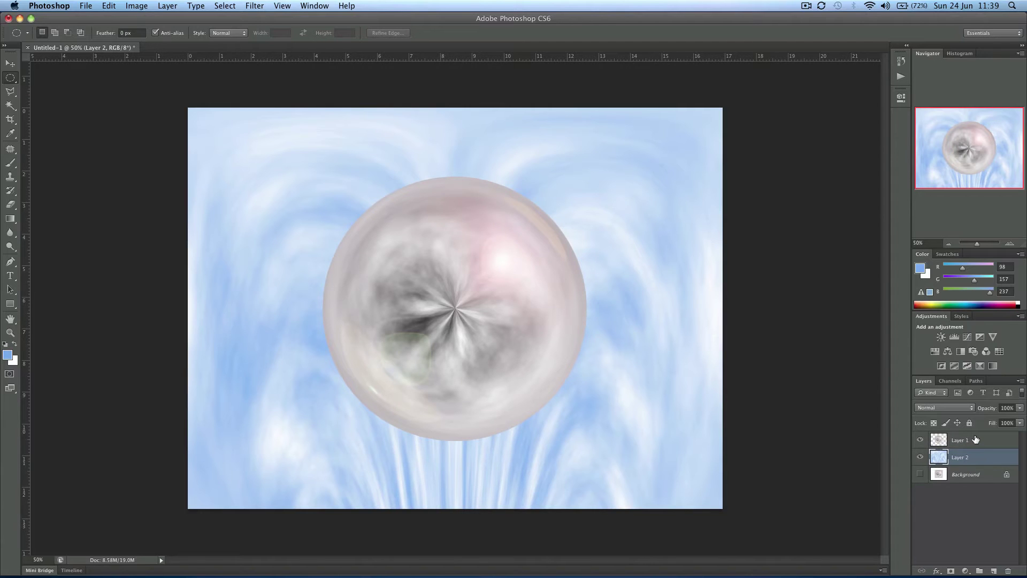
left_click(975, 439)
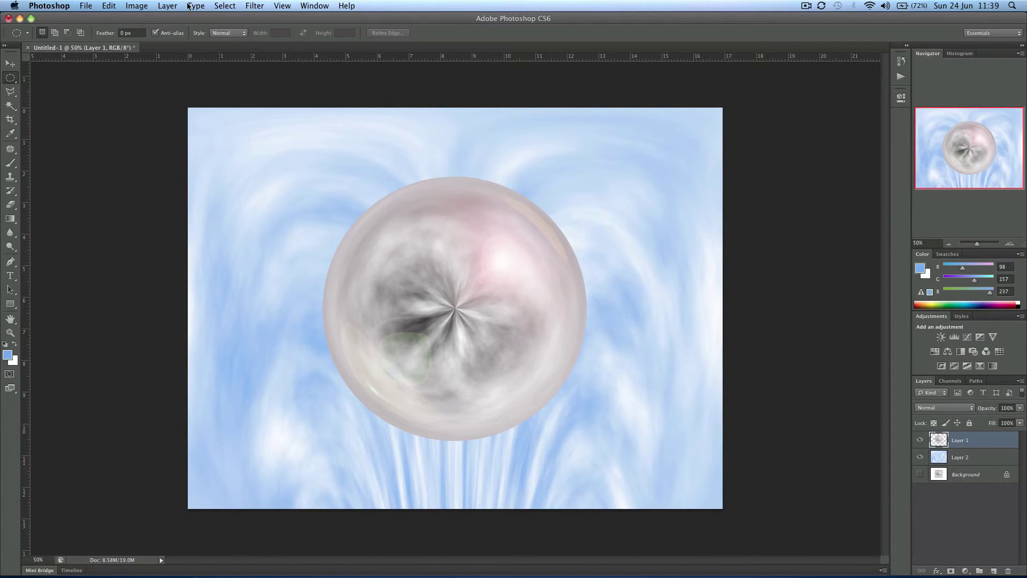
left_click(139, 5)
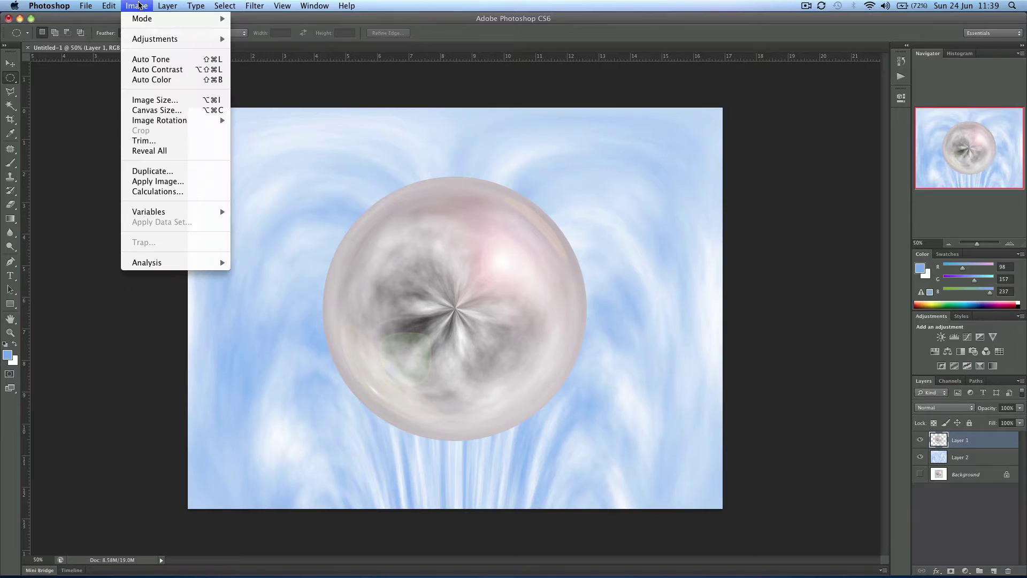
mouse_move(177, 39)
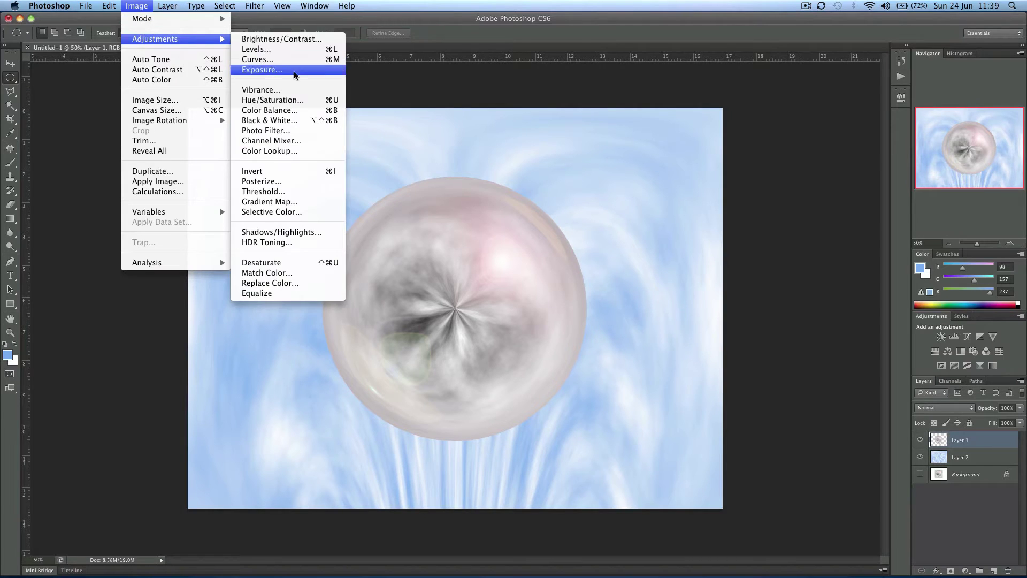
left_click(280, 109)
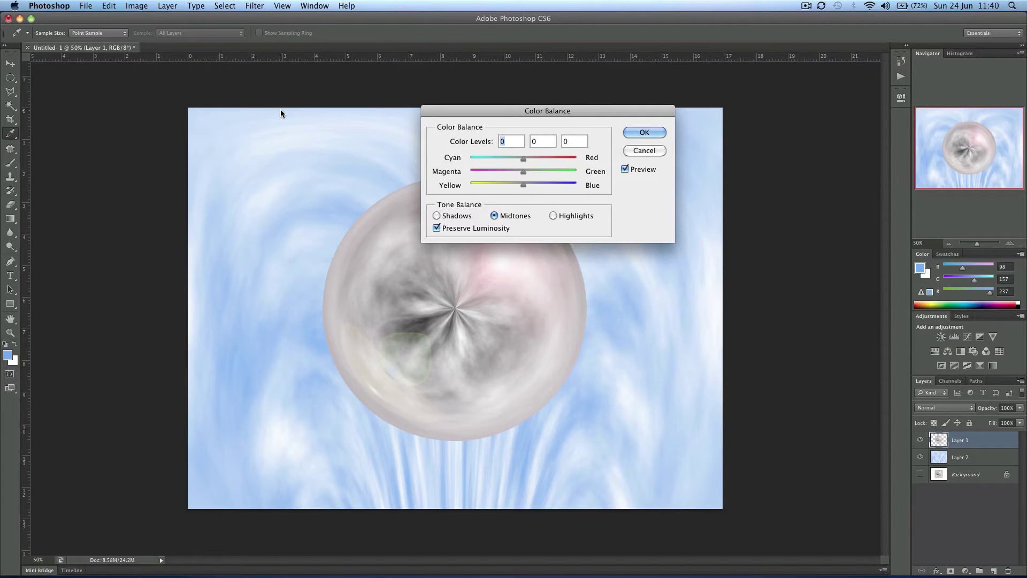
left_click_drag(521, 187, 473, 159)
left_click_drag(554, 190, 502, 175)
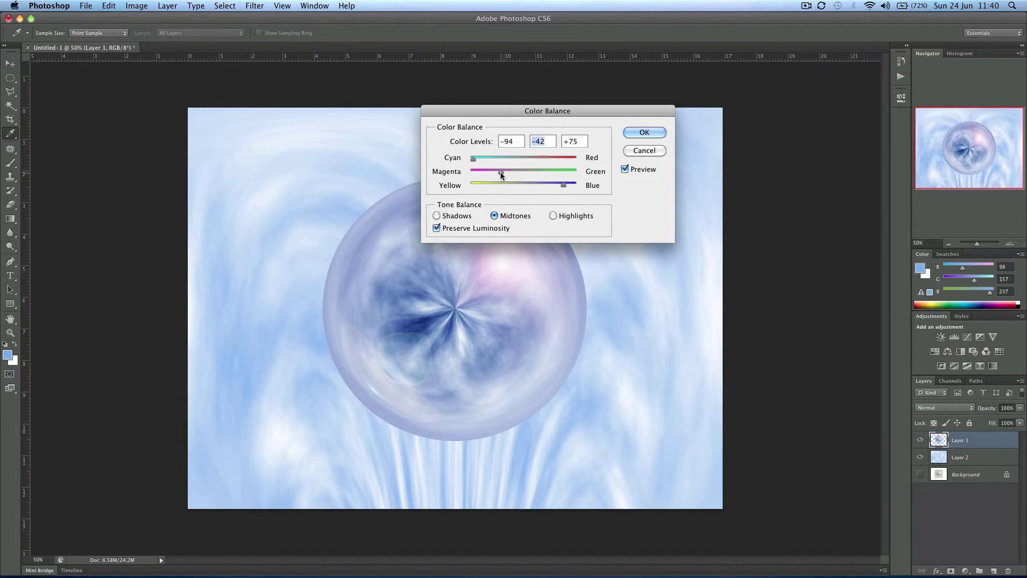
left_click(638, 134)
key("m")
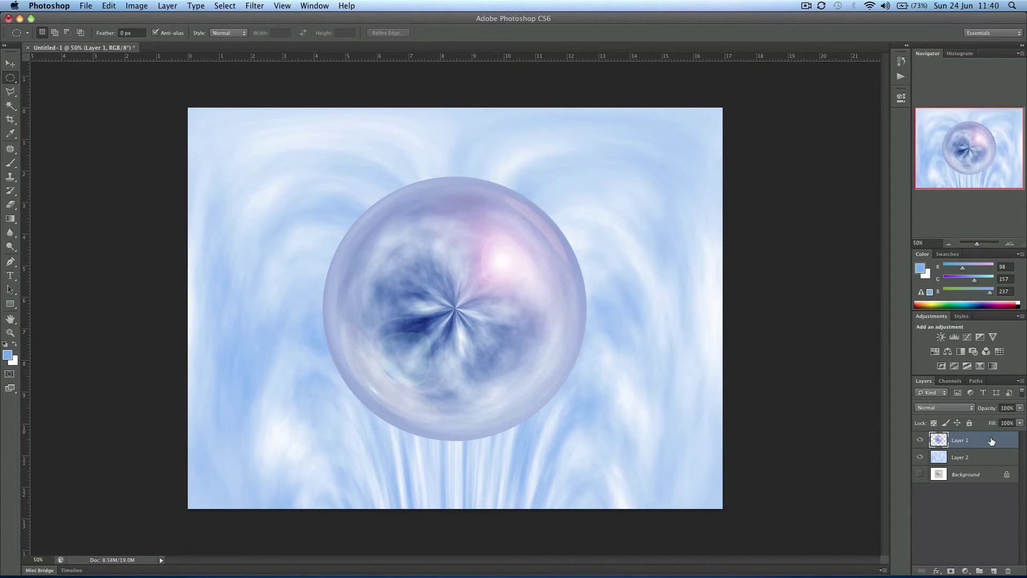
- Darken the sphere's lower half and lower rims with the Burn Tool
left_click(9, 247)
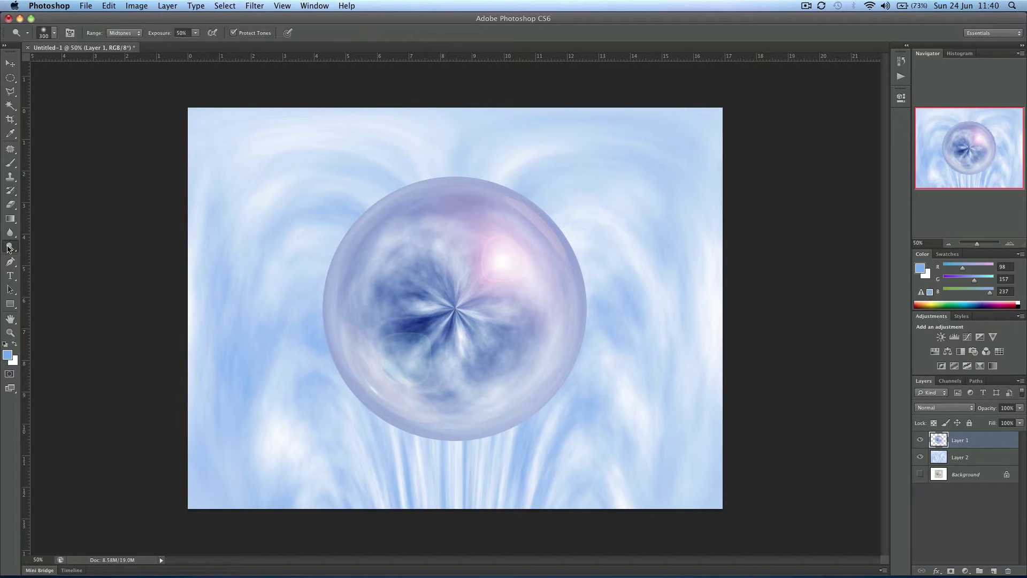
left_click_drag(9, 247, 40, 255)
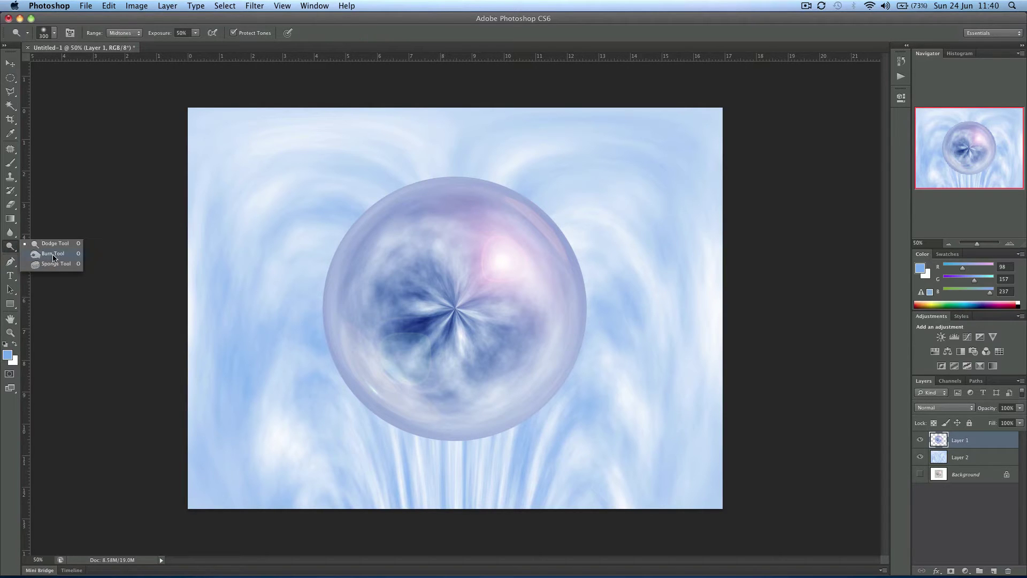
left_click(54, 257)
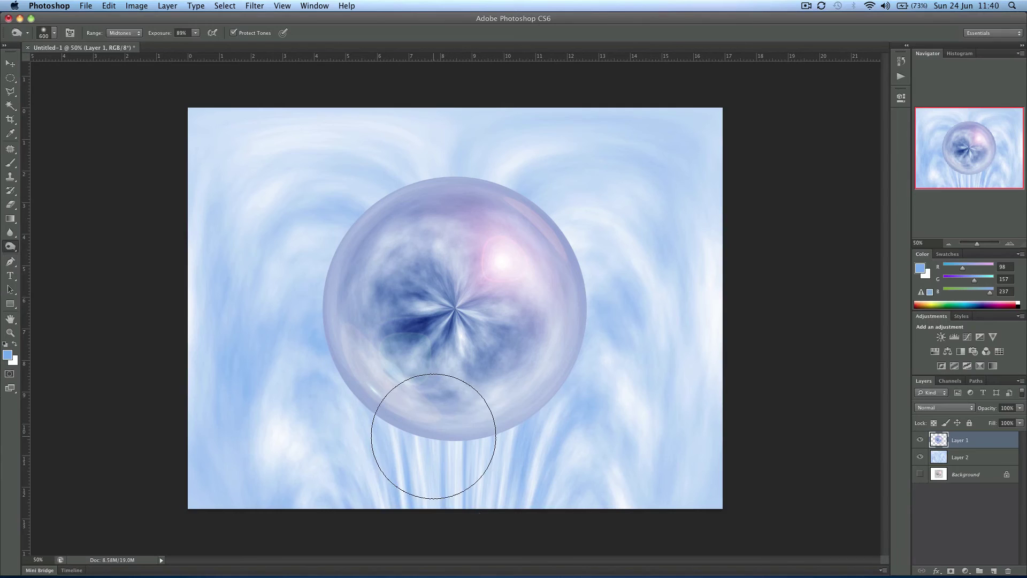
left_click_drag(356, 371, 404, 401)
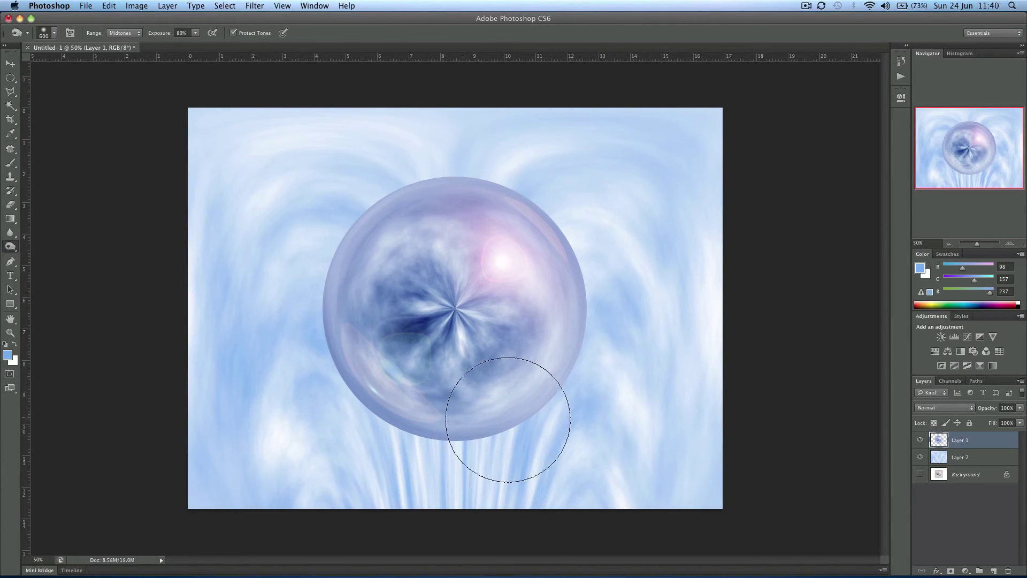
mouse_move(507, 419)
left_mouse_down()
mouse_move(531, 404)
mouse_move(407, 434)
mouse_move(549, 411)
mouse_move(444, 422)
mouse_move(334, 384)
mouse_move(319, 359)
mouse_move(420, 411)
mouse_move(302, 328)
mouse_move(451, 441)
mouse_move(529, 333)
mouse_move(503, 267)
left_mouse_up()
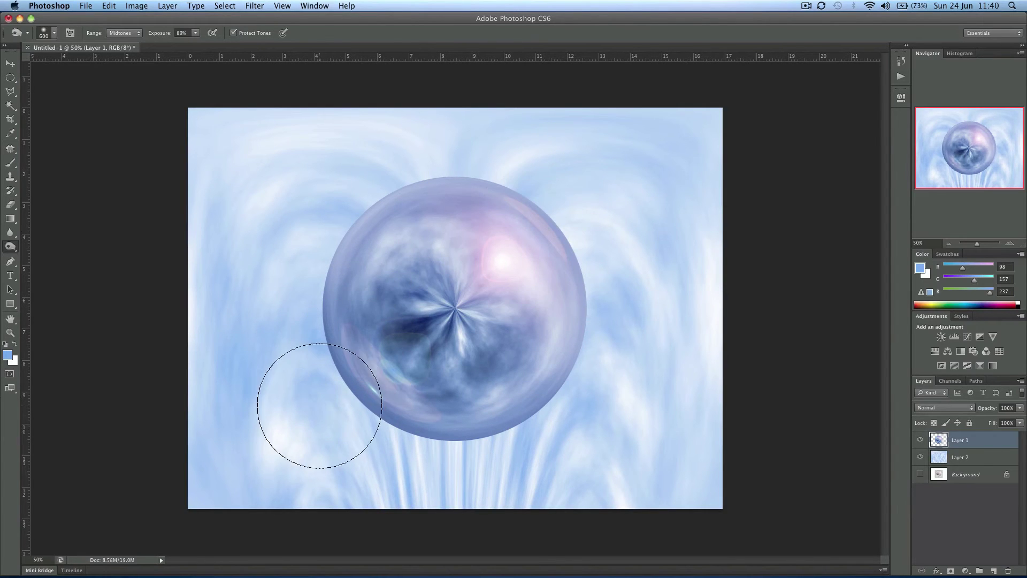
mouse_move(325, 374)
left_mouse_down()
mouse_move(471, 444)
mouse_move(510, 443)
mouse_move(400, 420)
mouse_move(527, 427)
left_mouse_up()
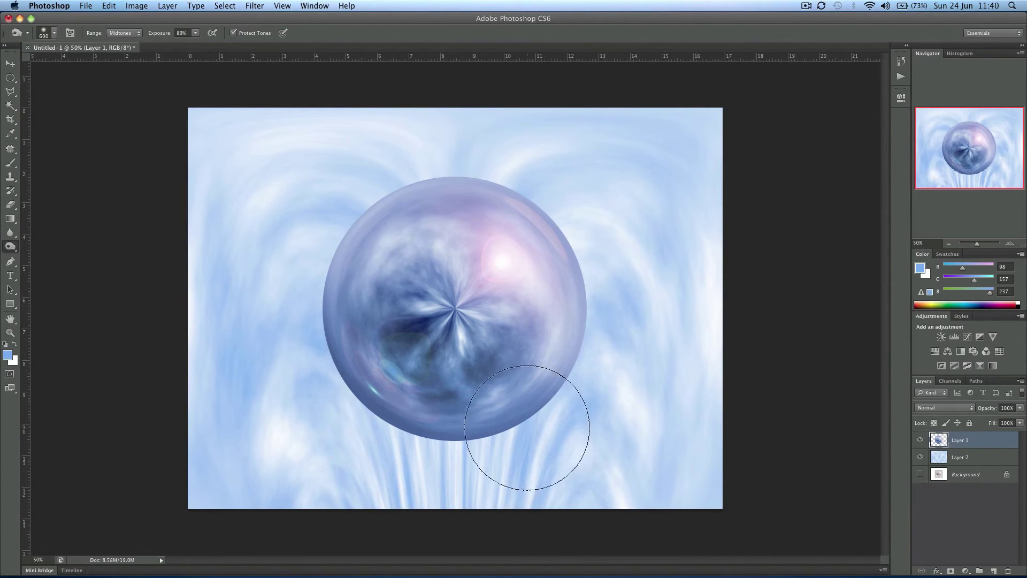
- Brighten the sphere's upper-right edge with a size 500 Dodge Tool brush
left_click(11, 248)
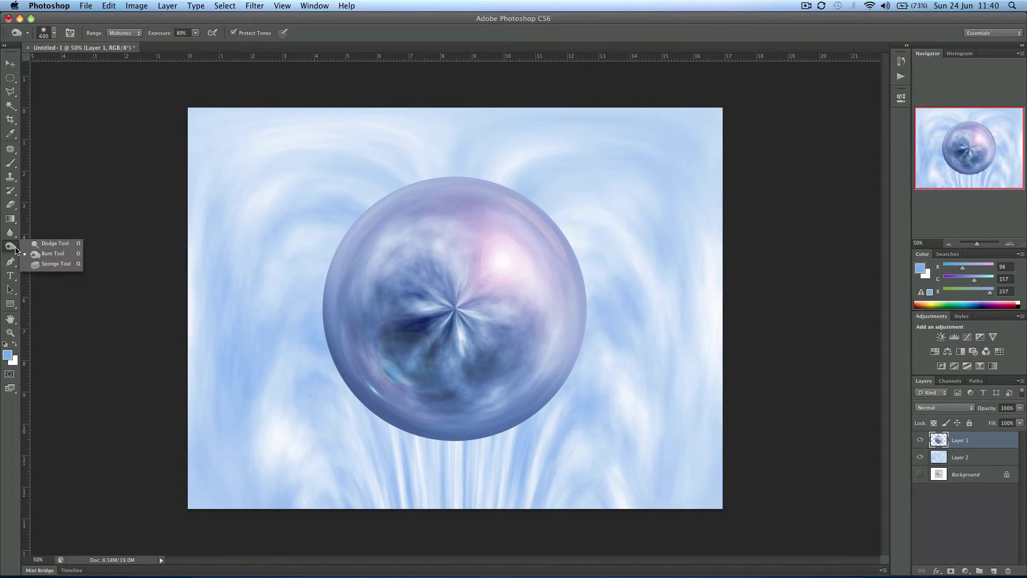
left_click(51, 243)
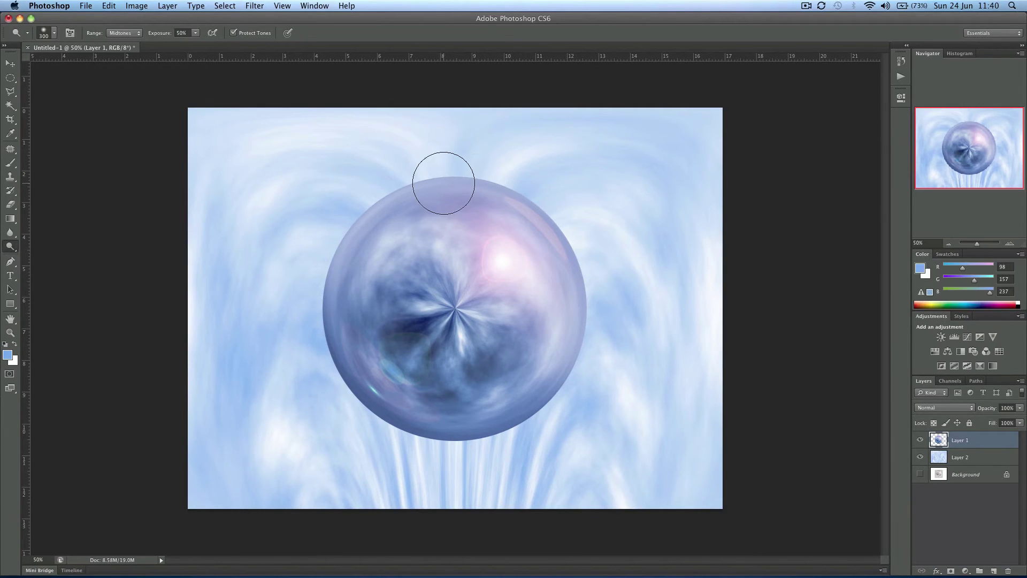
key("bracketright")
key("bracketright")
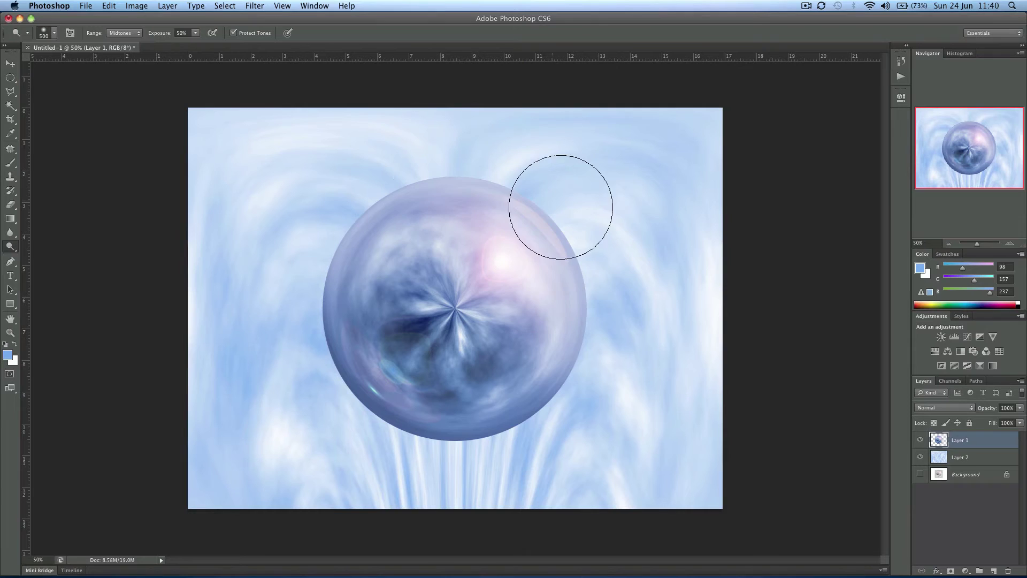
mouse_move(520, 224)
left_mouse_down()
mouse_move(573, 350)
mouse_move(553, 278)
mouse_move(439, 145)
mouse_move(412, 142)
mouse_move(411, 171)
left_mouse_up()
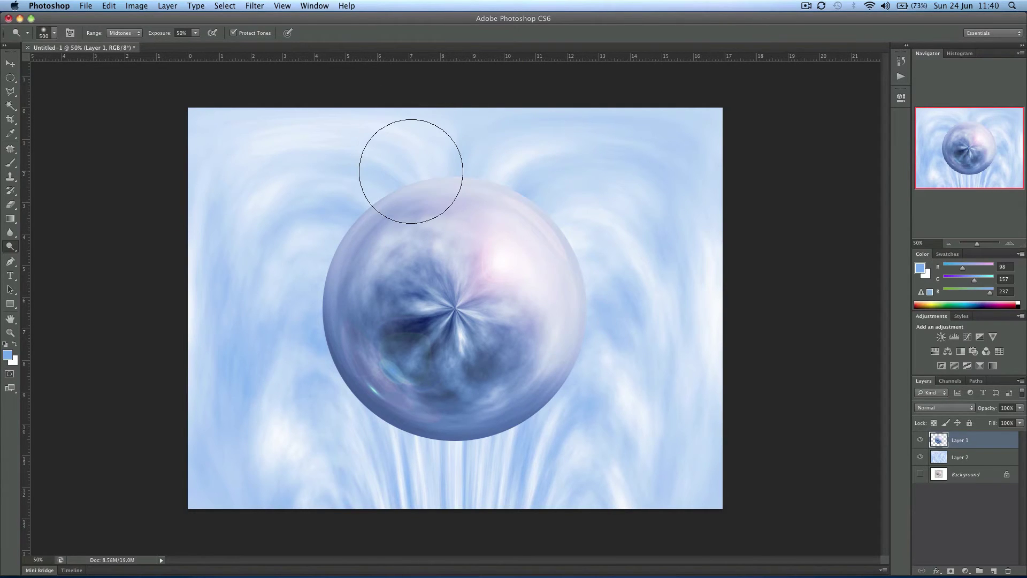
- Give the sphere layer a light blue (bed0ff) inner glow widened to 109 px
double_click(997, 445)
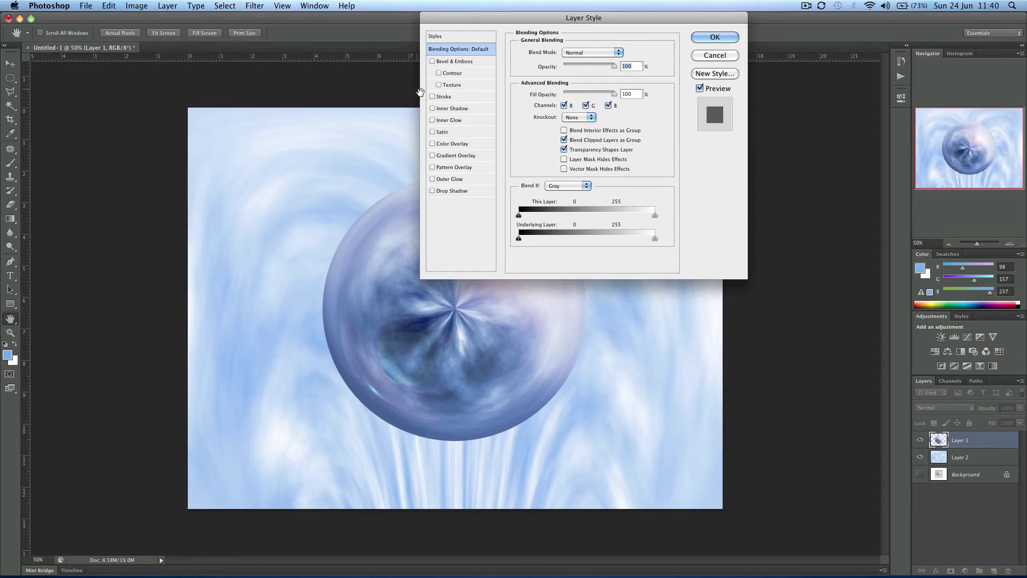
left_click(451, 120)
left_click(537, 92)
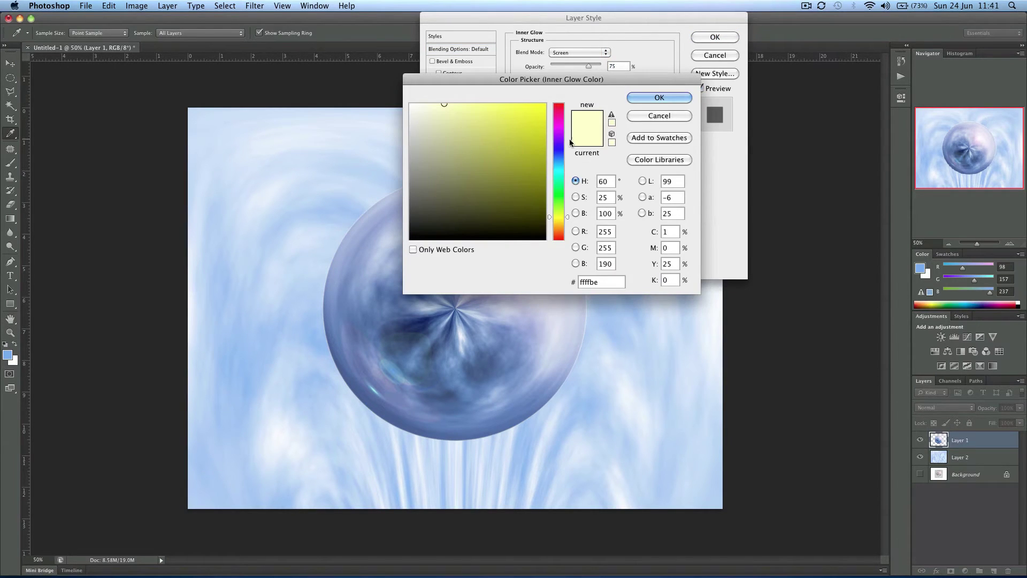
left_click(557, 156)
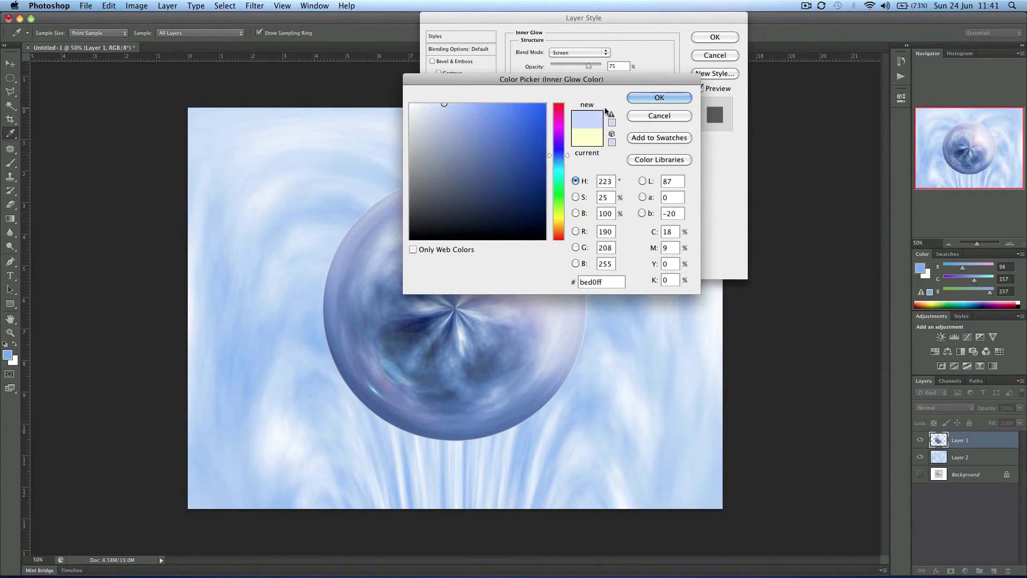
left_click(653, 96)
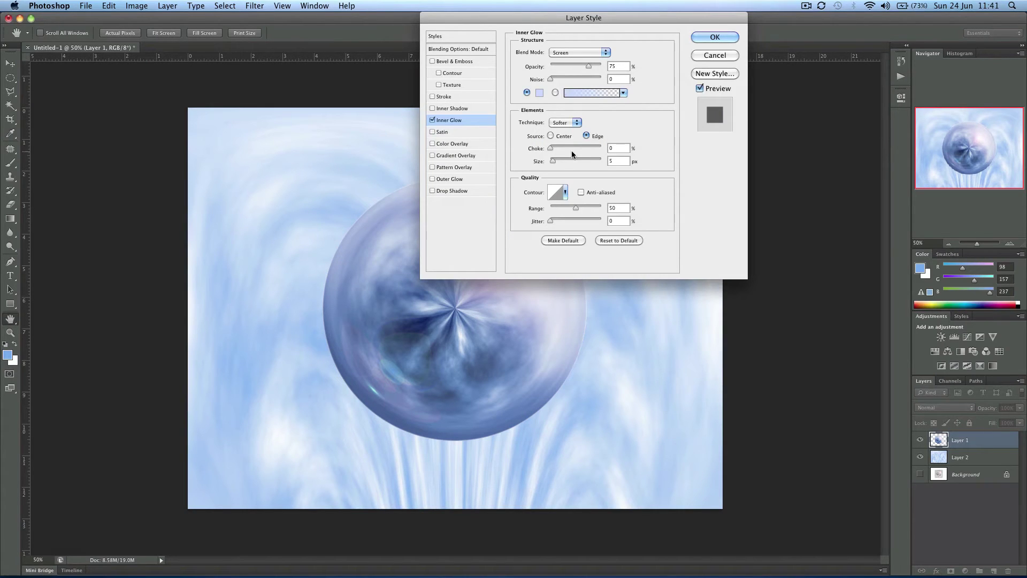
left_click_drag(552, 160, 570, 159)
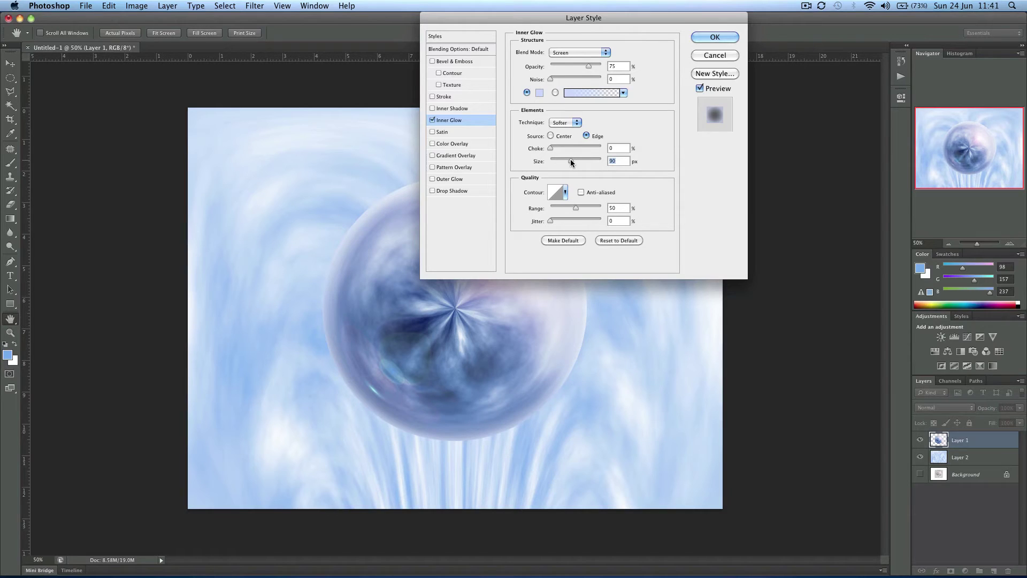
- Add a light blue (bed0ff) Screen outer glow at 75% opacity, size 133 px
left_click(448, 179)
left_click(539, 93)
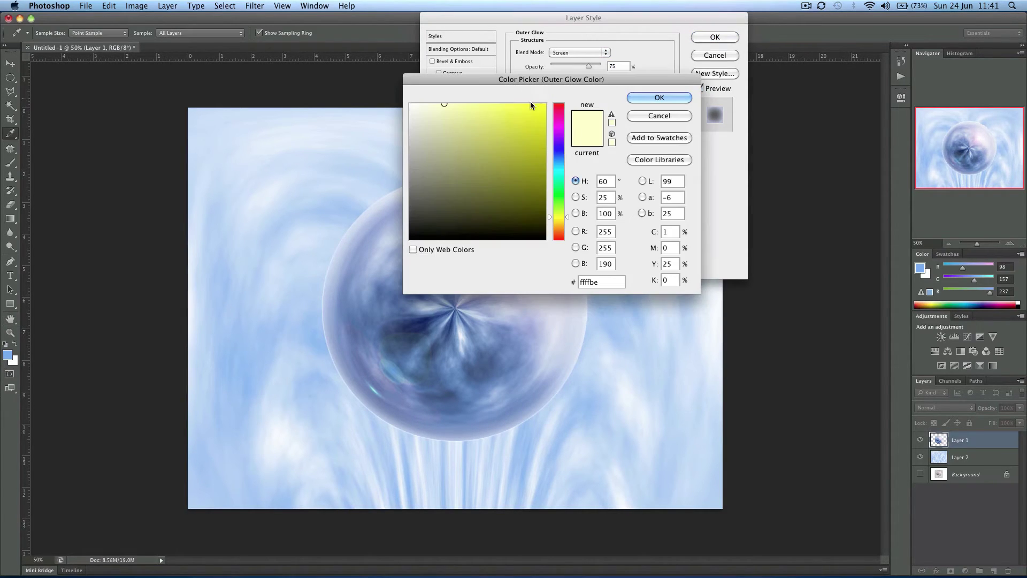
left_click(560, 154)
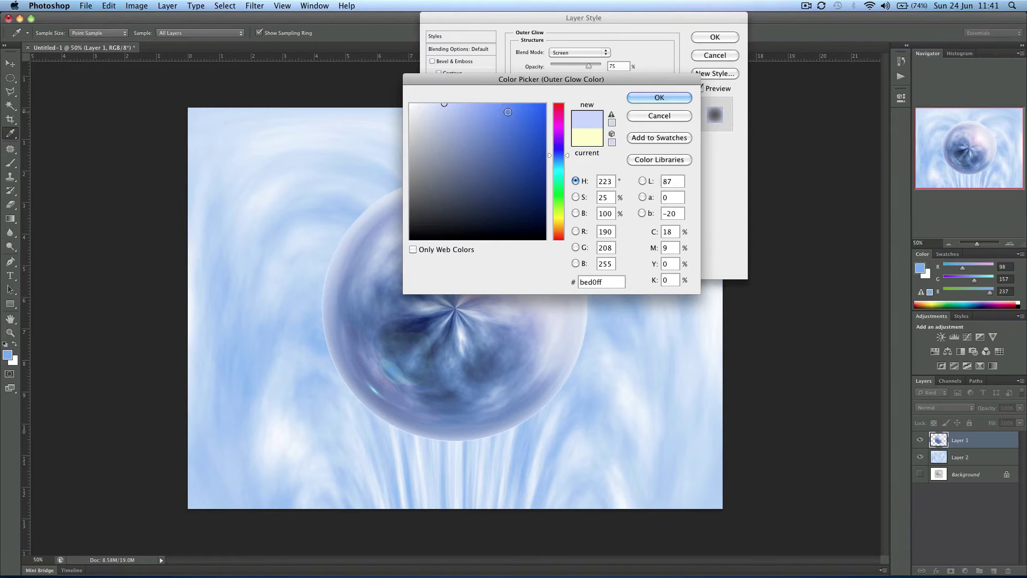
left_click(662, 101)
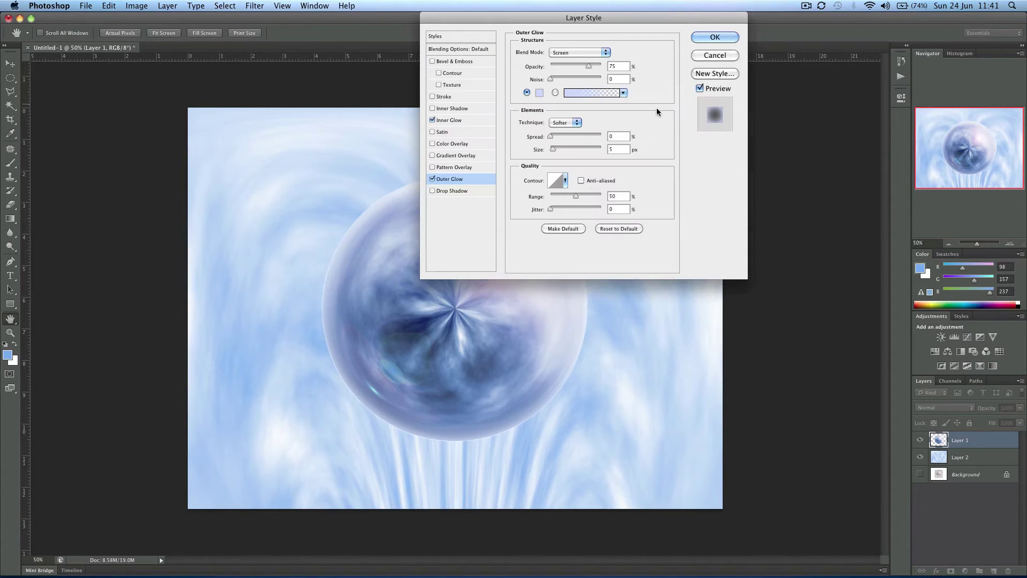
left_click_drag(556, 147, 579, 147)
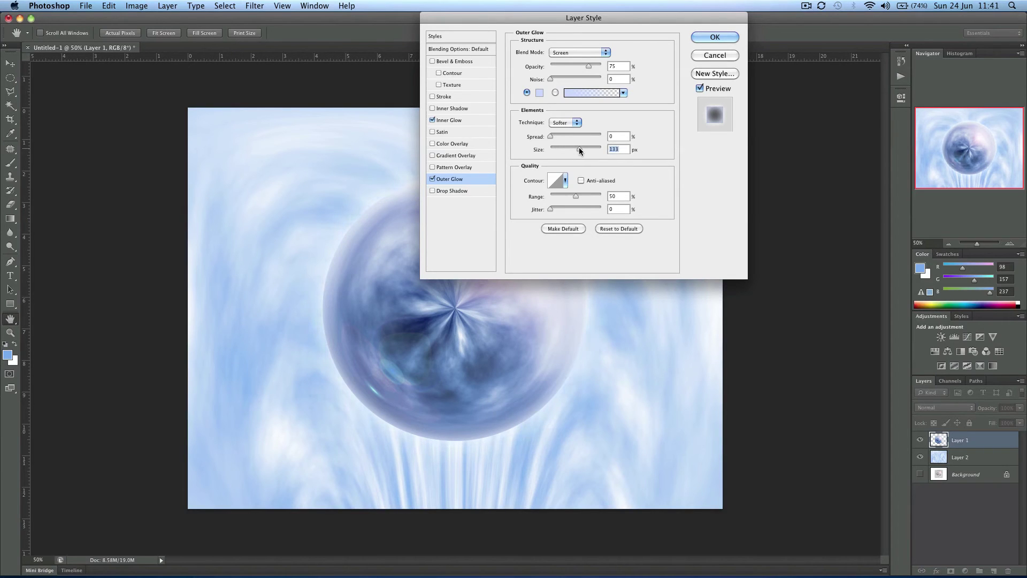
left_click(713, 38)
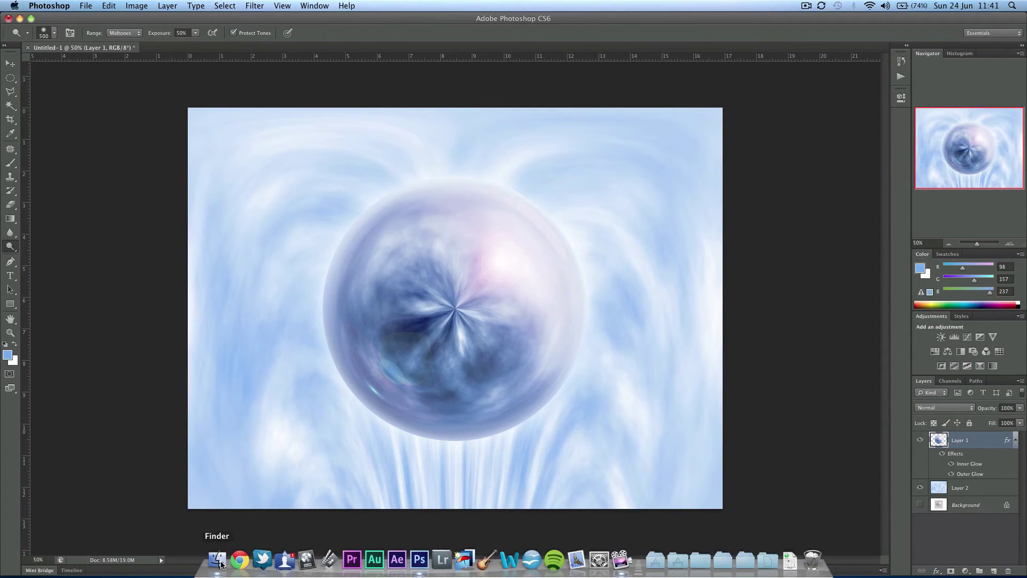
- Drag Water Grass1.jpg from the Desktop in Finder onto the Photoshop canvas
left_click(218, 560)
left_click(205, 277)
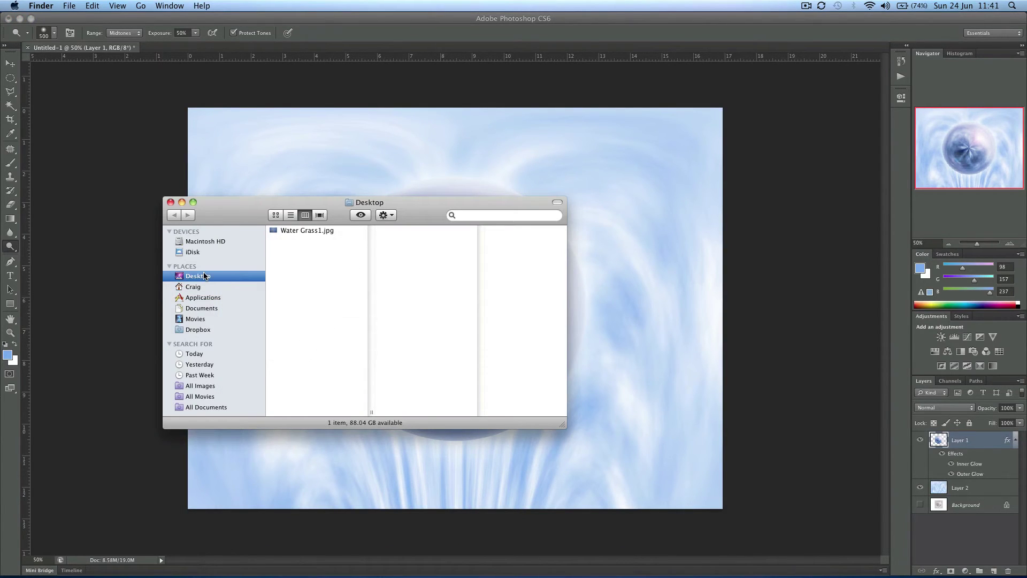
left_click_drag(292, 231, 520, 168)
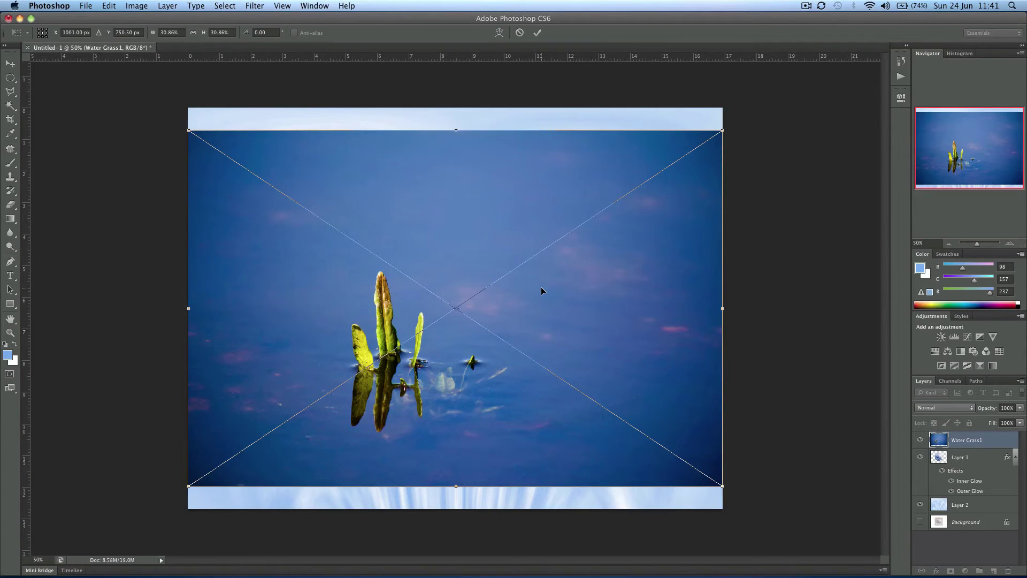
- Rasterize the placed Water Grass1 photo and trim it to a circle around the plant
key("o")
right_click(984, 441)
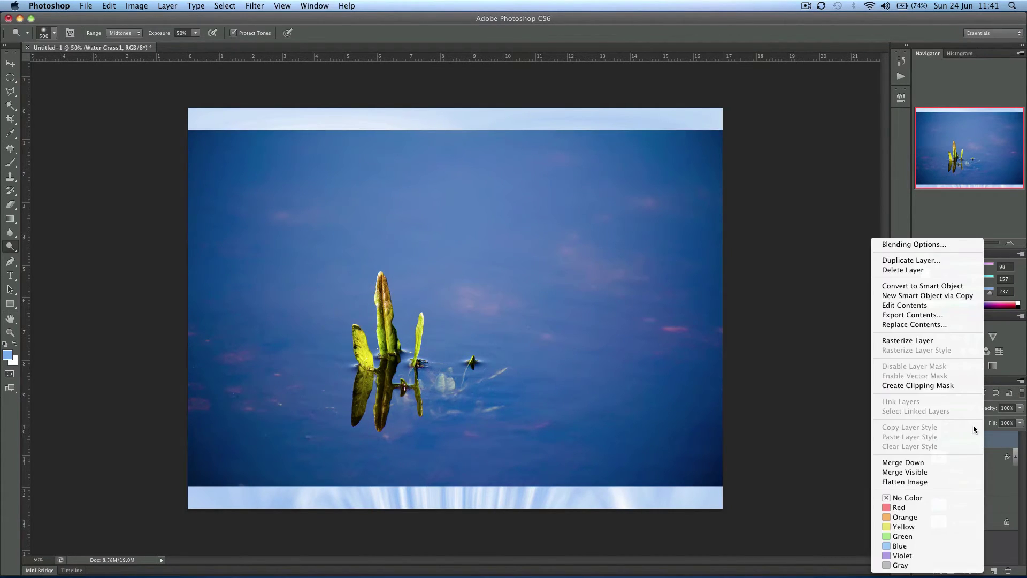
left_click(913, 341)
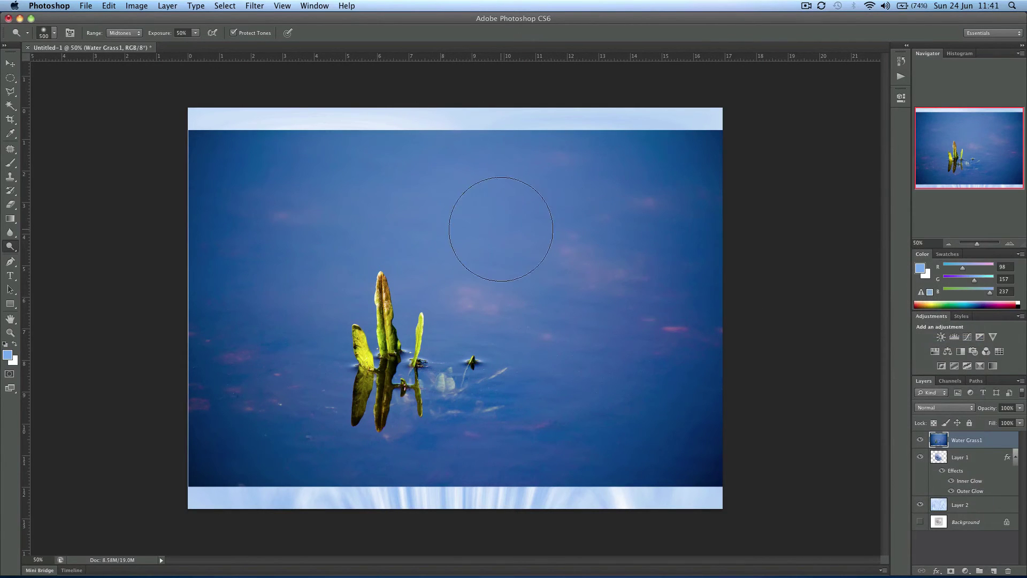
left_click_drag(10, 78, 40, 89)
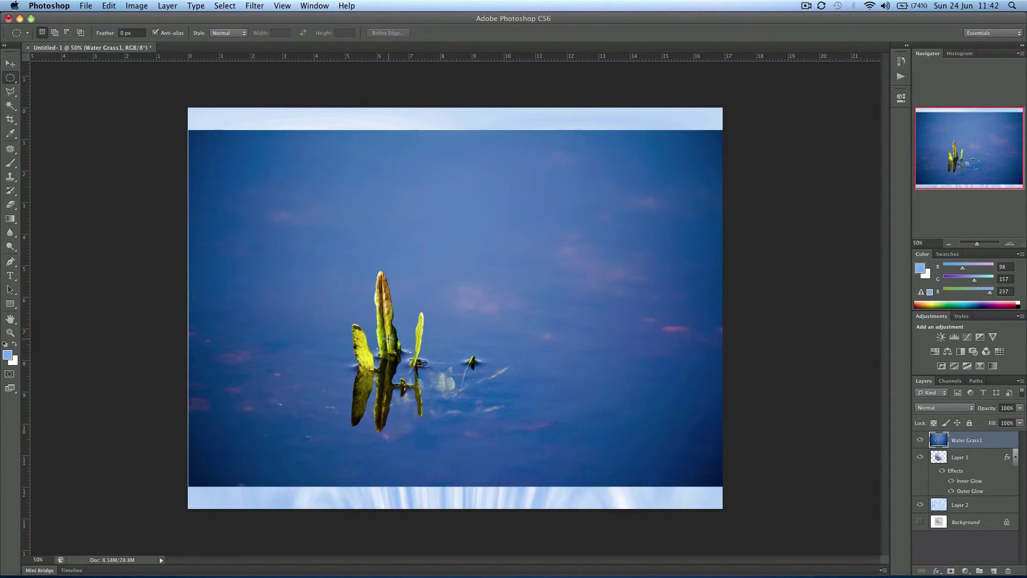
left_click_drag(388, 338, 518, 457)
key("super+shift+i")
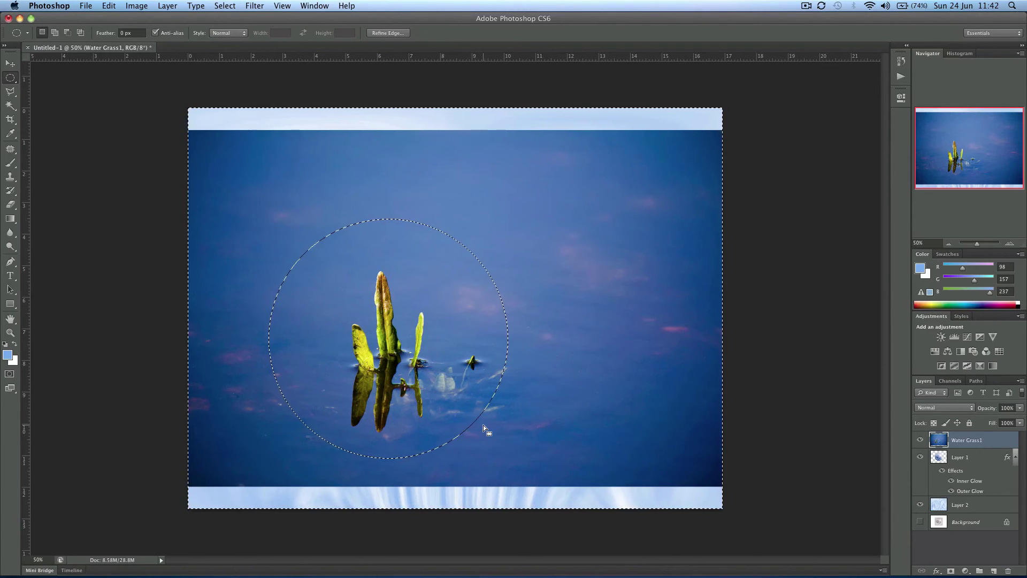
key("Delete")
key("super+v")
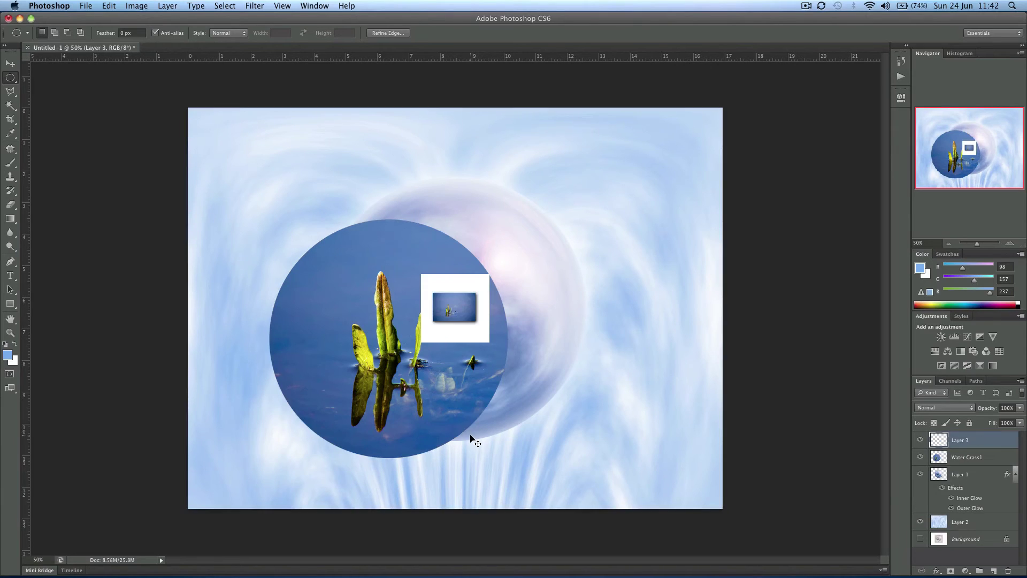
key("super+z")
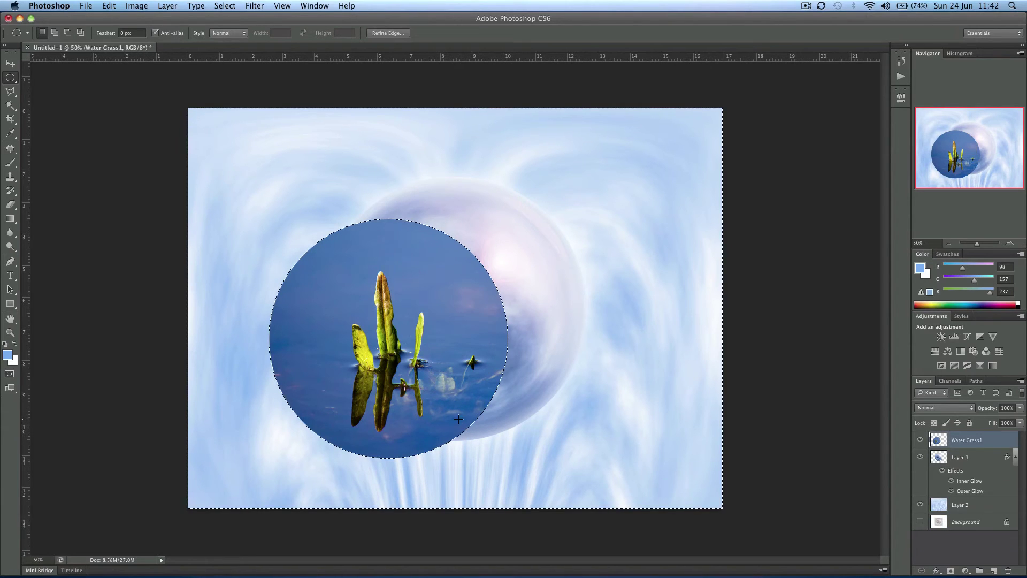
key("super+d")
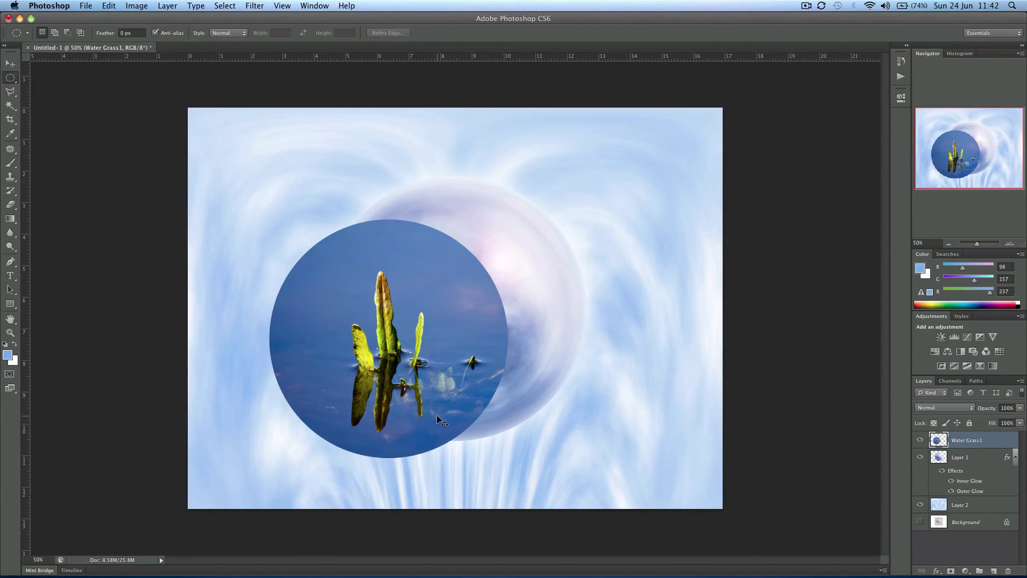
- Move the water-grass circle so it sits centred inside the sphere
key("v")
left_click_drag(394, 381, 330, 377)
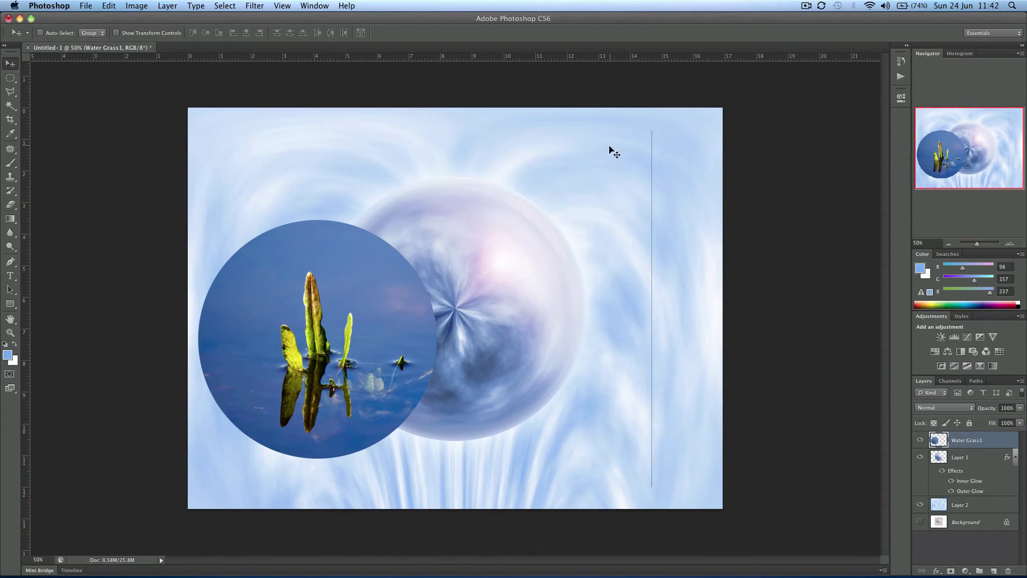
key("m")
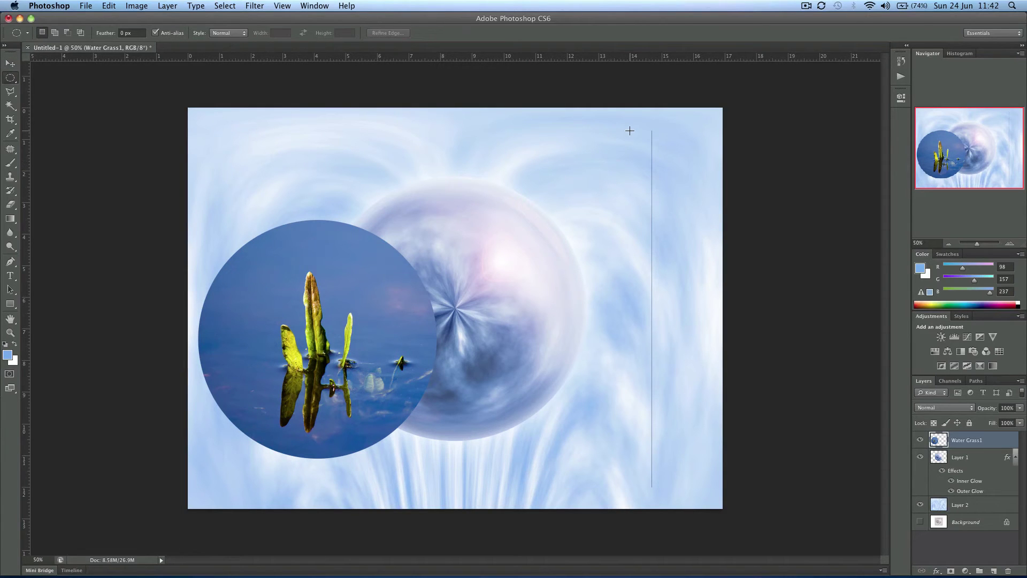
left_click_drag(630, 129, 681, 498)
left_click(610, 500)
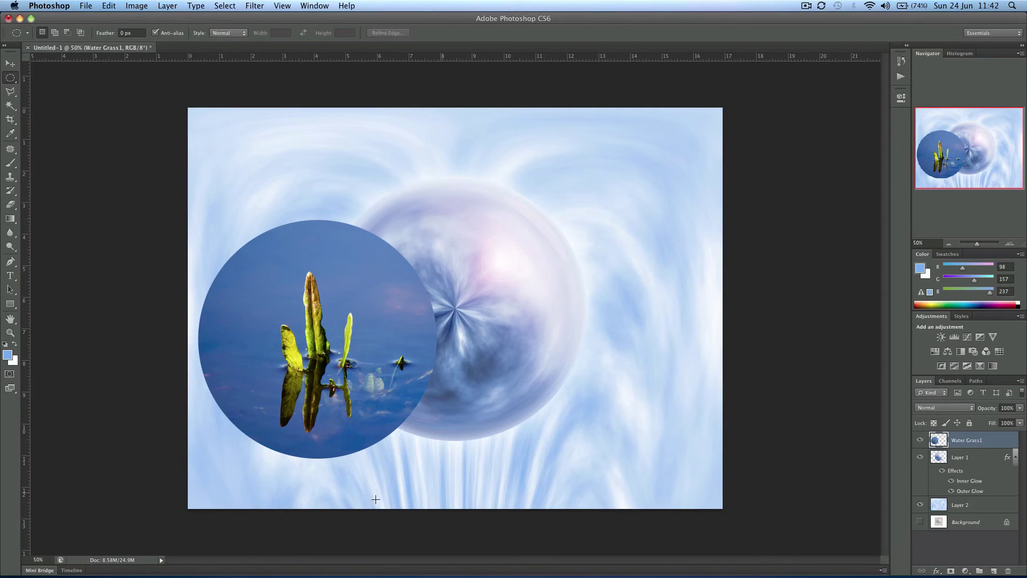
key("v")
left_click_drag(286, 369, 426, 339)
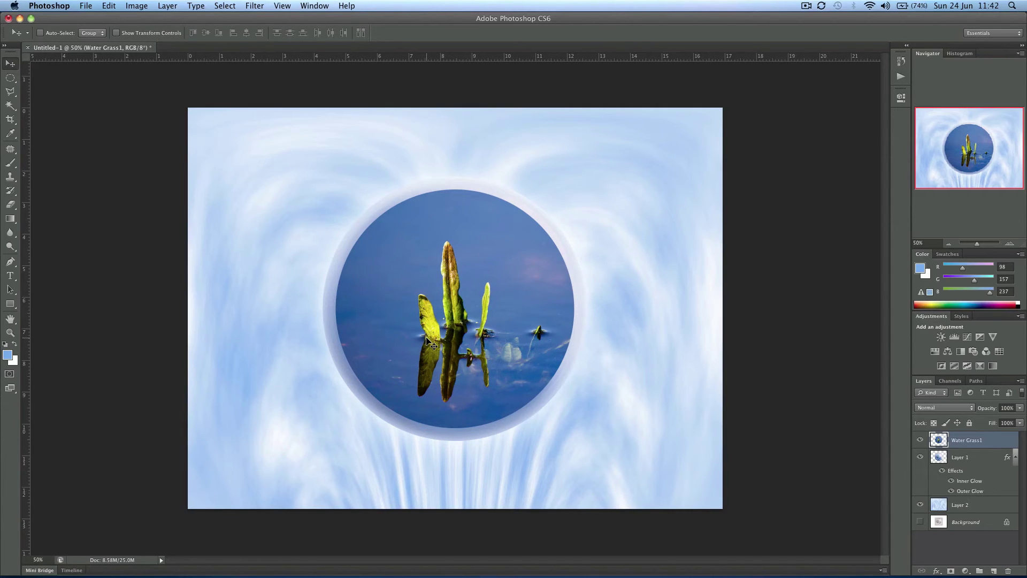
left_click_drag(427, 340, 428, 345)
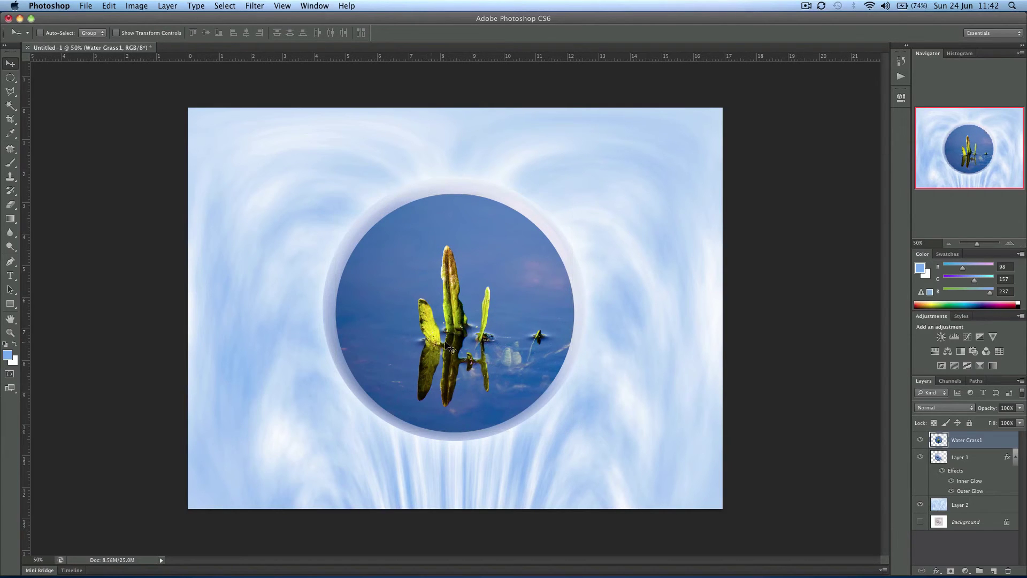
- Mask Water Grass1 and fade its edges with a soft black 800 px, then 600 px brush
left_click(951, 572)
key("b")
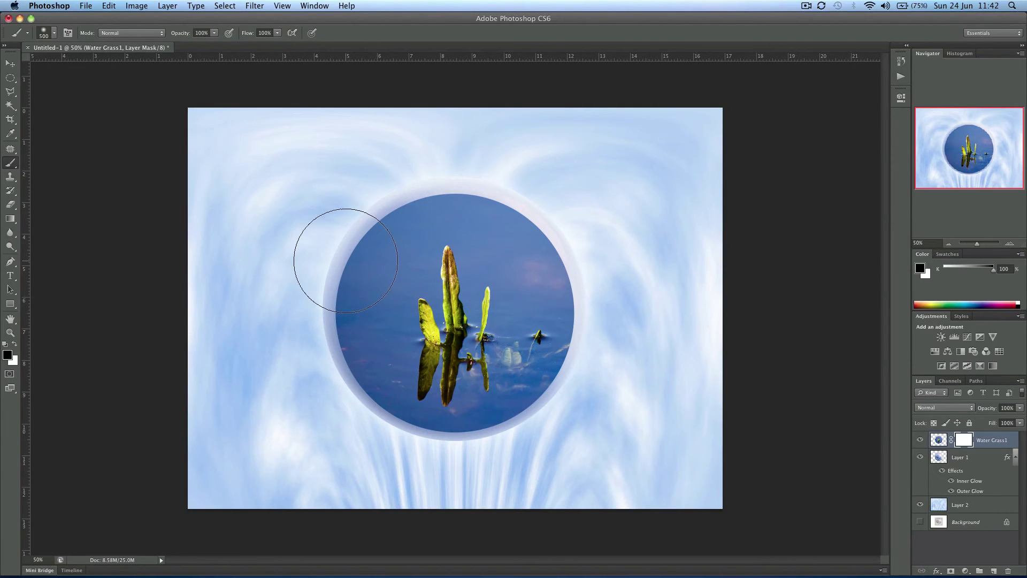
key("bracketright")
key("bracketright")
key("bracketright")
right_click(323, 247)
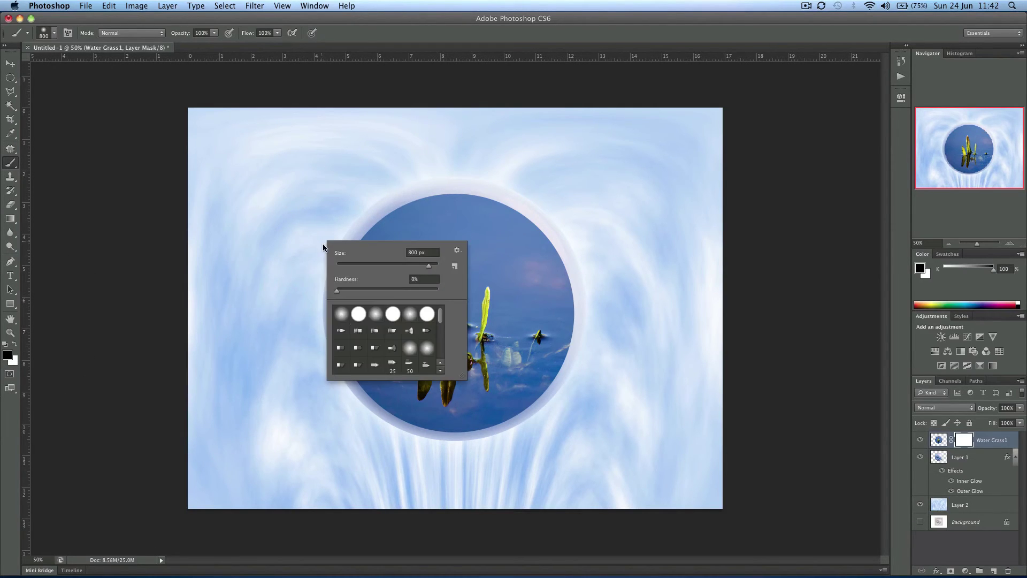
left_click(336, 292)
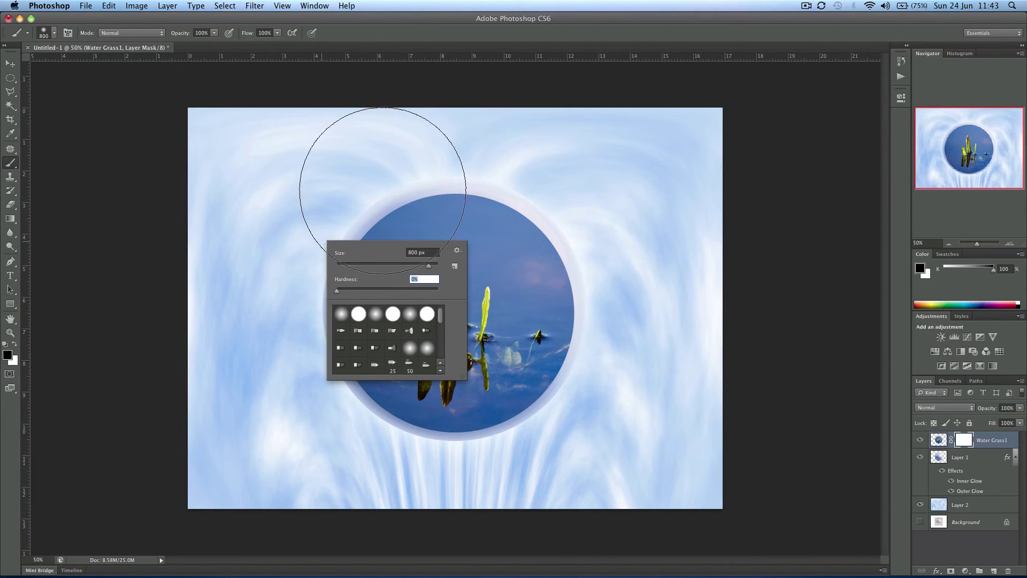
left_click_drag(413, 184, 435, 171)
mouse_move(631, 253)
left_mouse_down()
mouse_move(603, 328)
mouse_move(585, 221)
mouse_move(546, 196)
mouse_move(629, 281)
mouse_move(584, 391)
mouse_move(613, 380)
mouse_move(584, 408)
left_mouse_up()
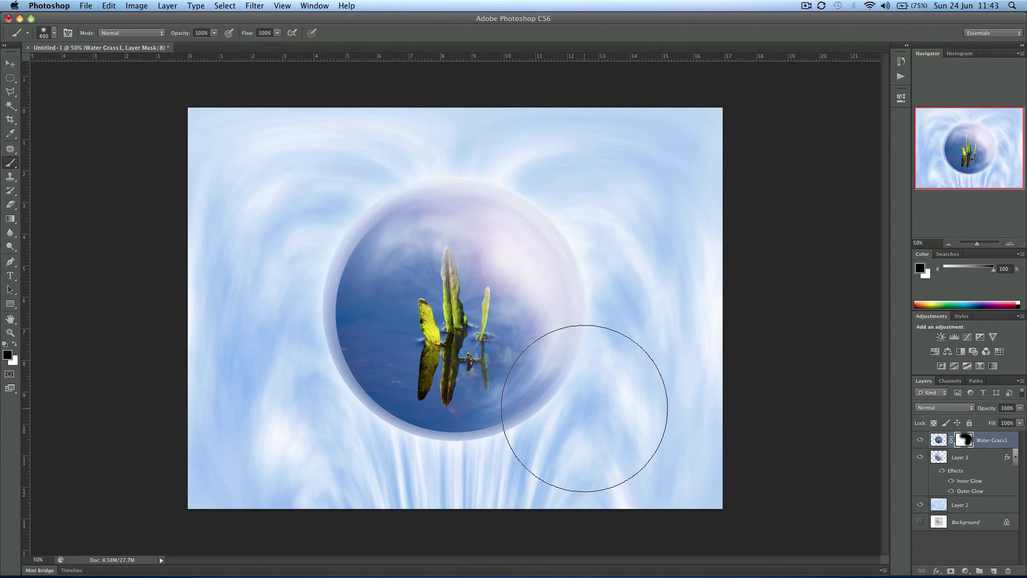
key("bracketleft")
key("bracketleft")
mouse_move(503, 422)
left_mouse_down()
mouse_move(361, 419)
mouse_move(353, 399)
mouse_move(390, 424)
mouse_move(307, 328)
mouse_move(307, 308)
mouse_move(447, 166)
mouse_move(337, 220)
mouse_move(546, 215)
mouse_move(406, 233)
mouse_move(385, 224)
mouse_move(412, 250)
mouse_move(445, 339)
left_mouse_up()
- Paint white to keep the grass clear, fade the upper right, and set opacity to 83%
key("x")
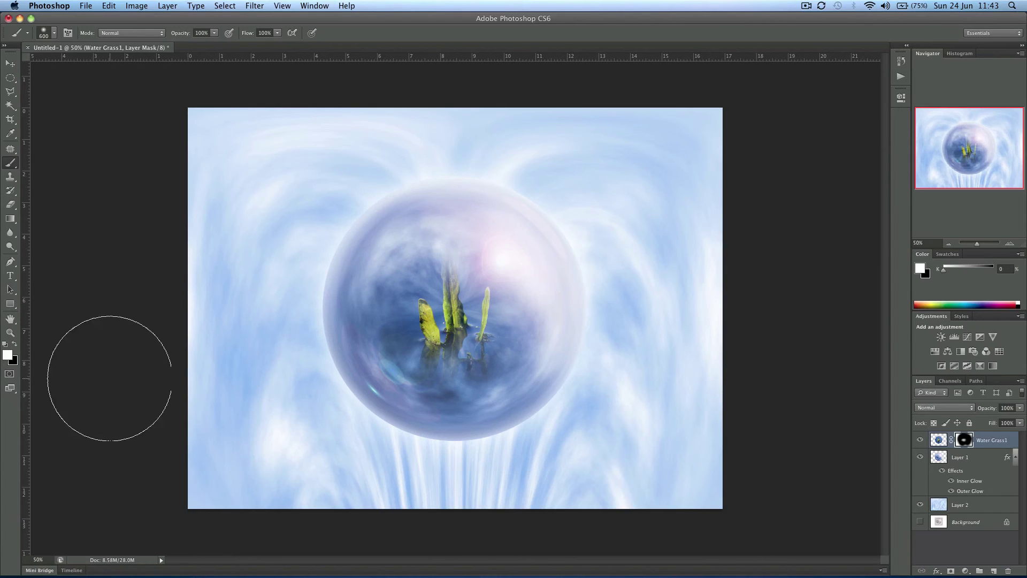
mouse_move(446, 277)
left_mouse_down()
mouse_move(447, 294)
mouse_move(505, 264)
mouse_move(481, 299)
left_mouse_up()
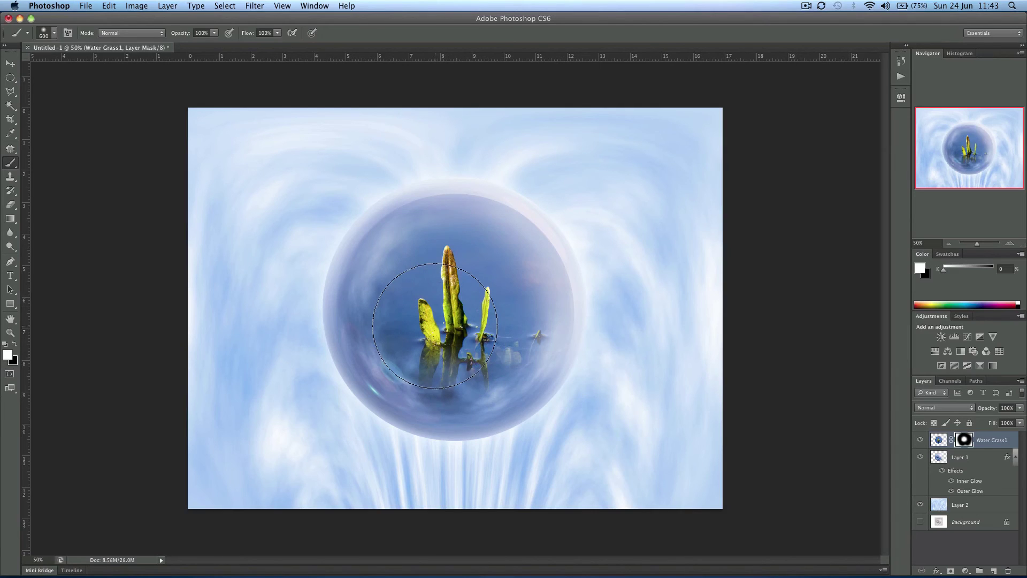
key("z")
key("x")
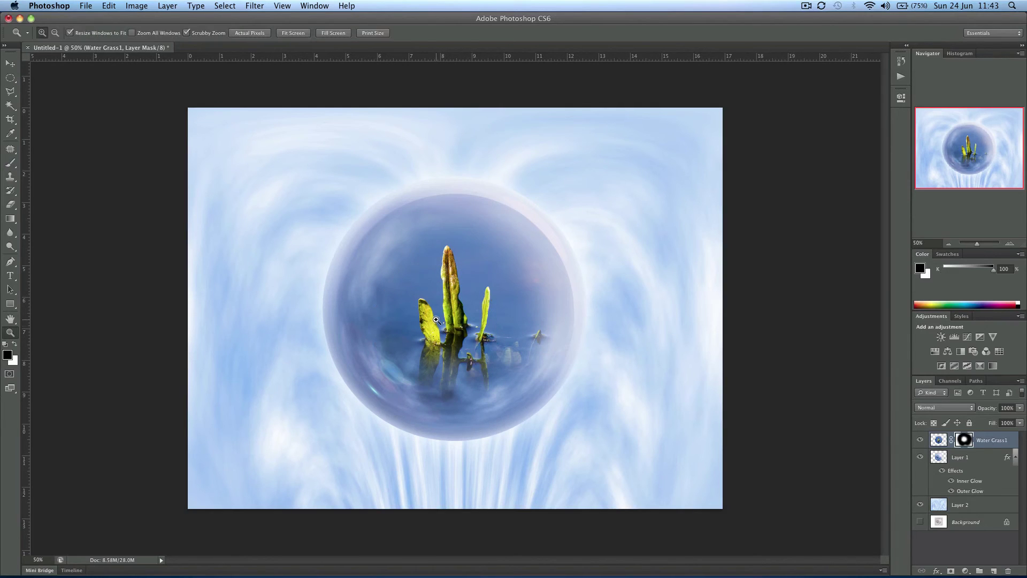
key("b")
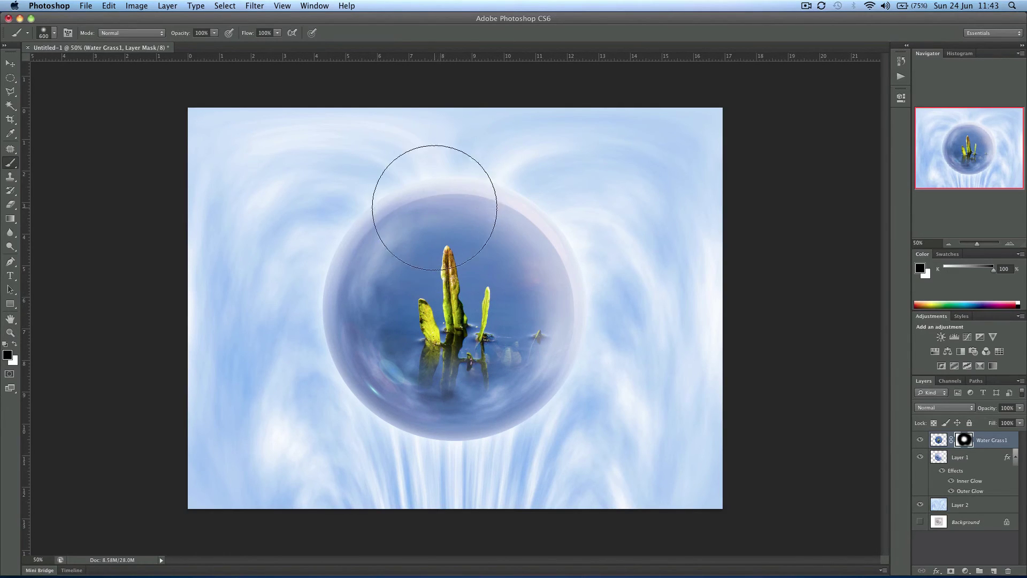
mouse_move(430, 172)
left_mouse_down()
mouse_move(391, 183)
mouse_move(342, 224)
mouse_move(505, 162)
mouse_move(533, 169)
mouse_move(585, 253)
mouse_move(537, 198)
mouse_move(594, 290)
mouse_move(575, 240)
mouse_move(584, 332)
mouse_move(611, 290)
mouse_move(587, 377)
left_mouse_up()
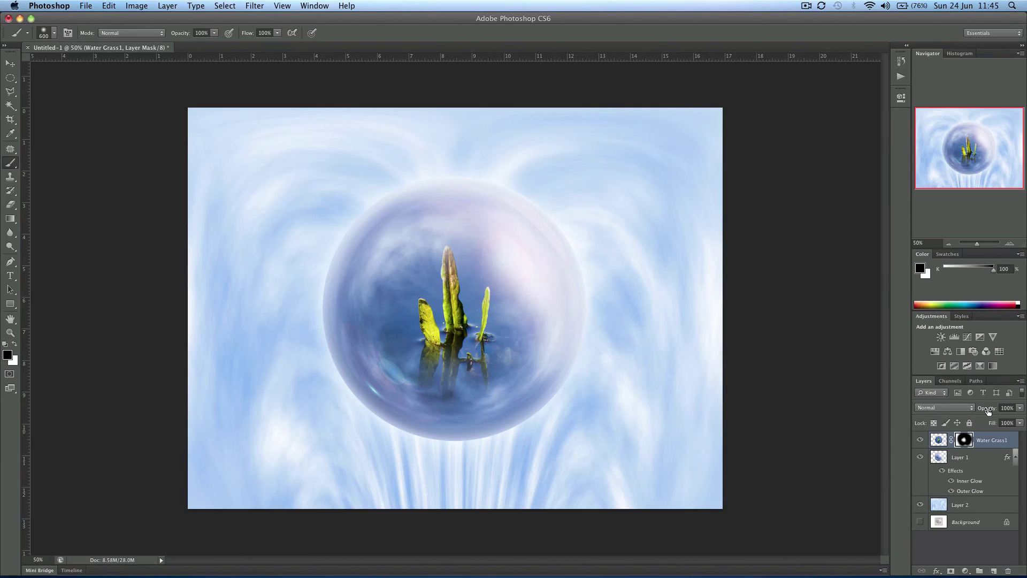
left_click_drag(990, 409, 982, 412)
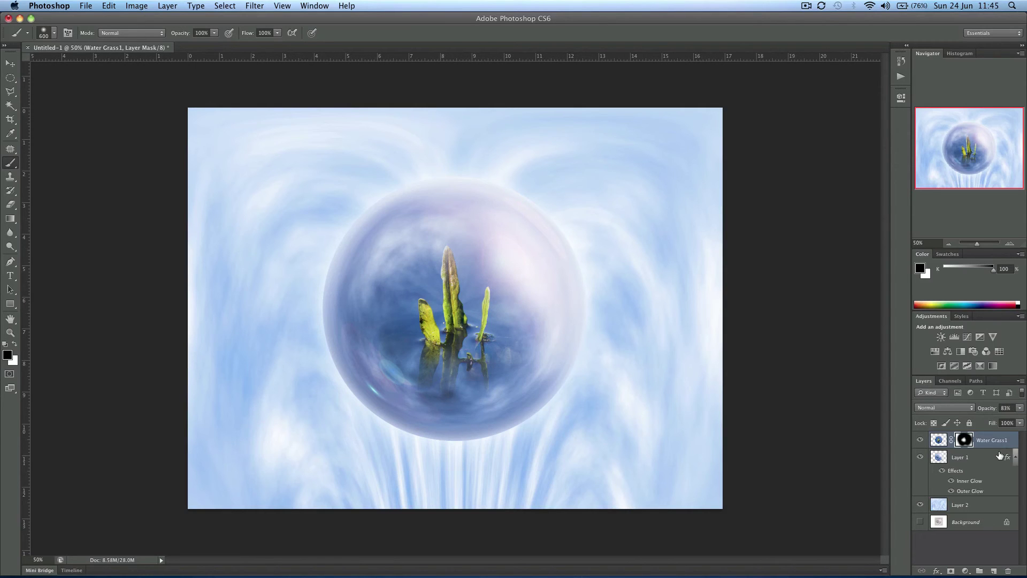
- Merge Layer 1 down into Water Grass1 and duplicate the merged sphere with Cmd+J
left_click(1016, 458)
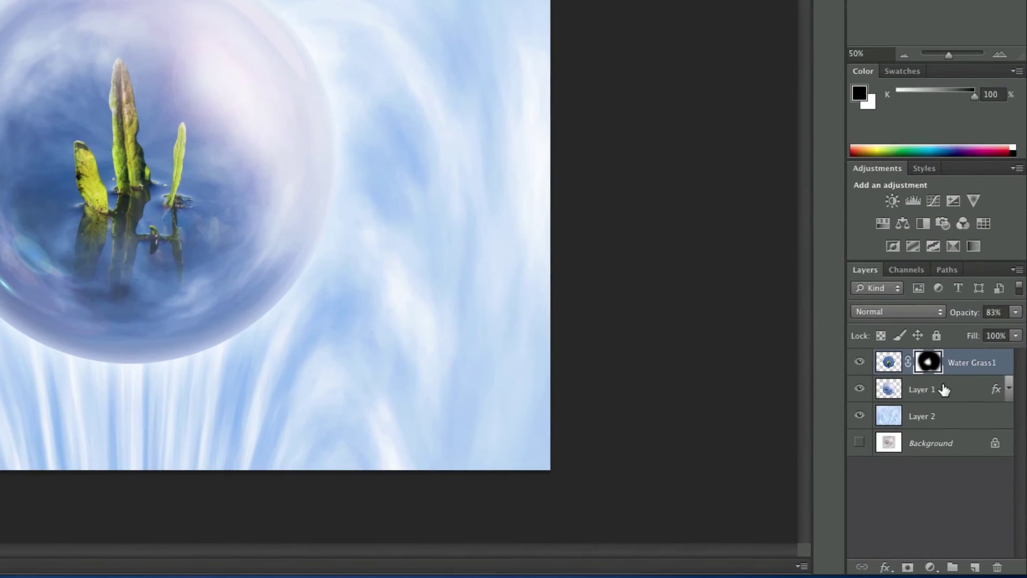
left_click(974, 457)
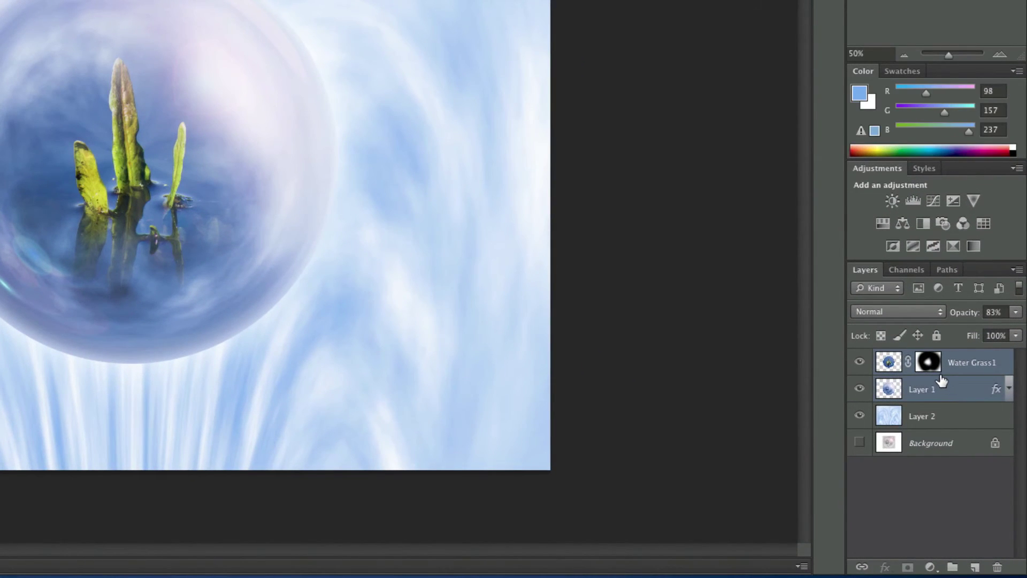
key("super+e")
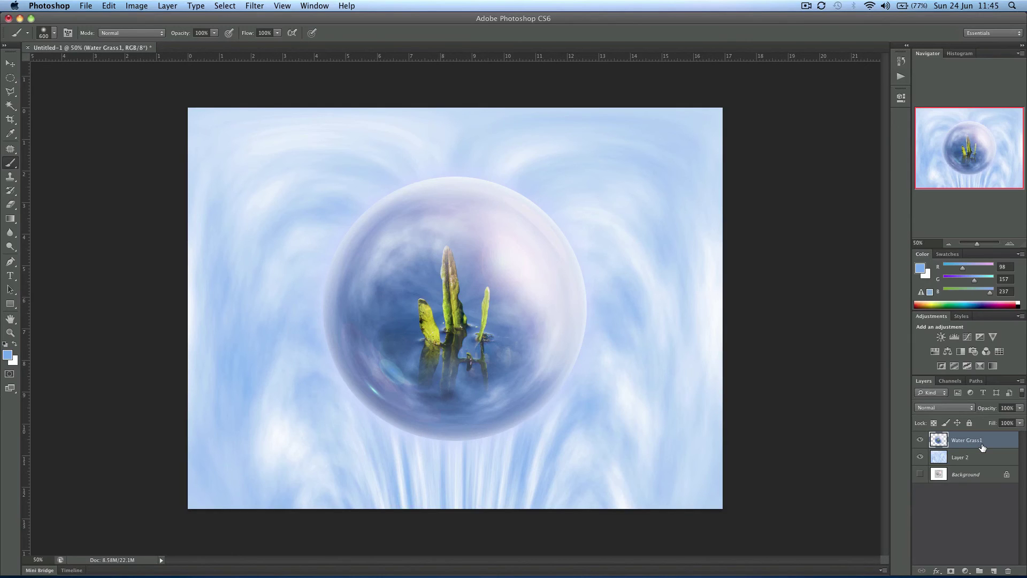
key("super+j")
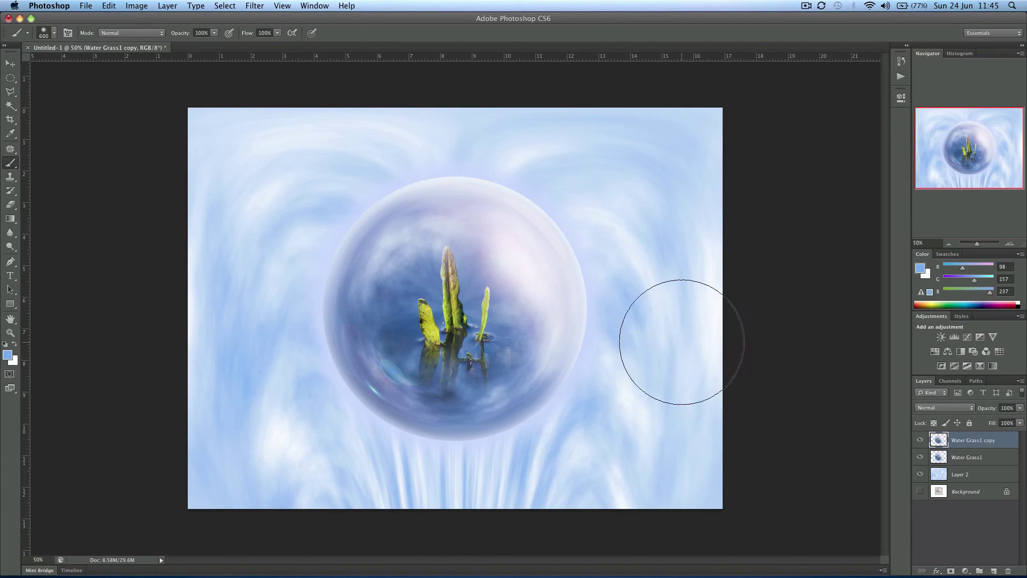
- Scale the sphere copy to 72% and move it to the upper left
key("v")
left_click_drag(460, 290, 333, 229)
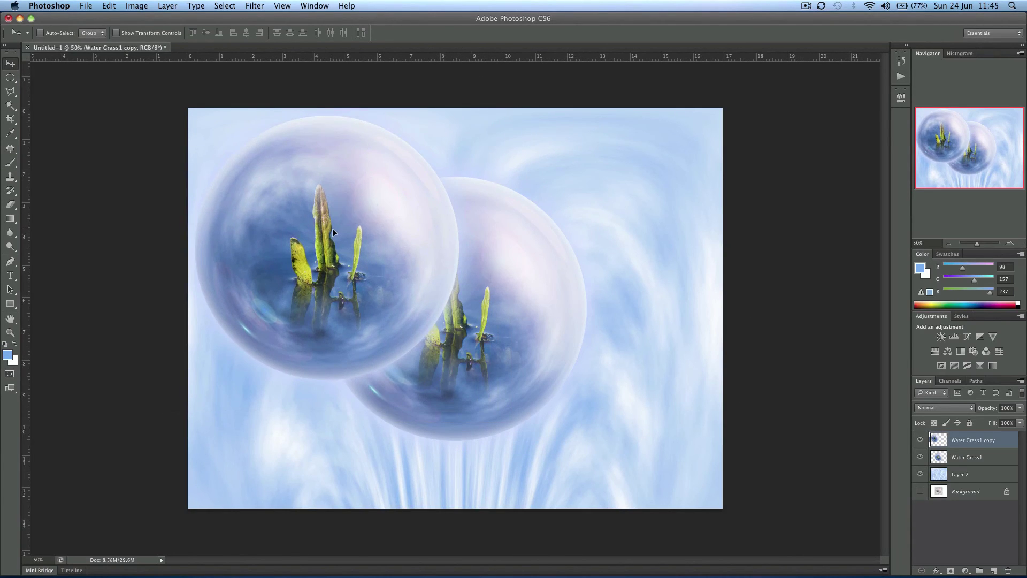
key("super+t")
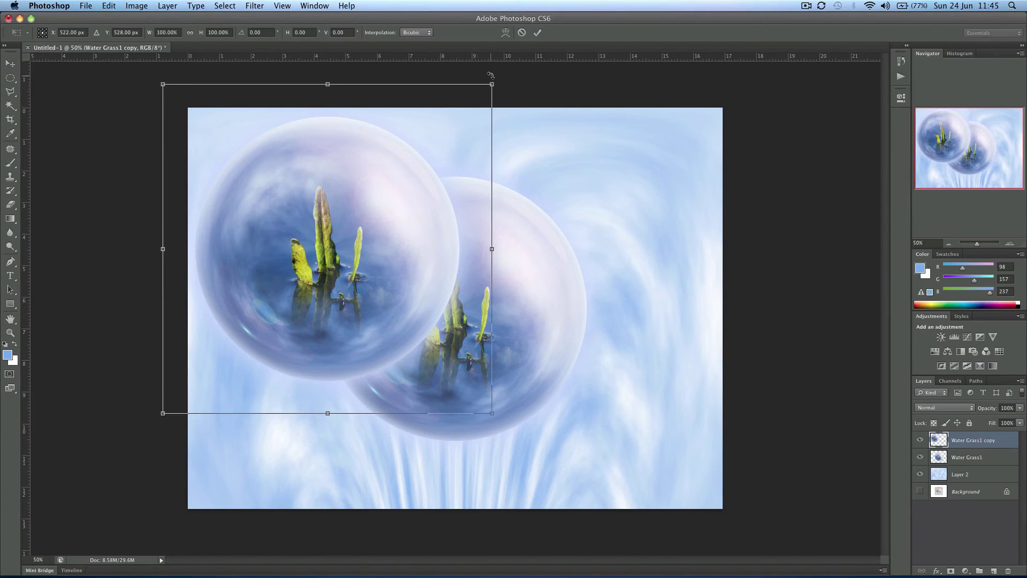
scroll(492, 84, "up", 10)
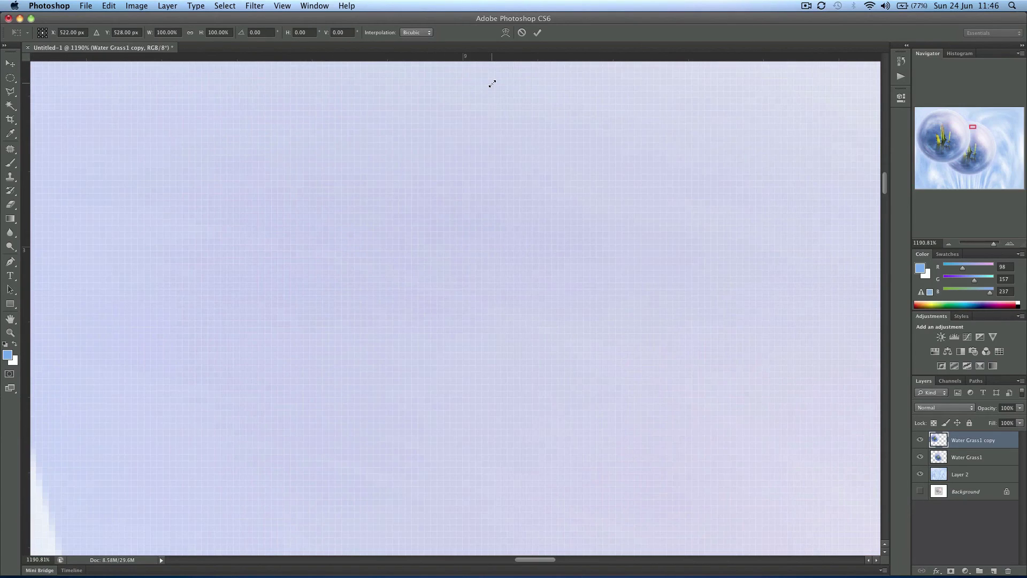
scroll(492, 85, "down", 10)
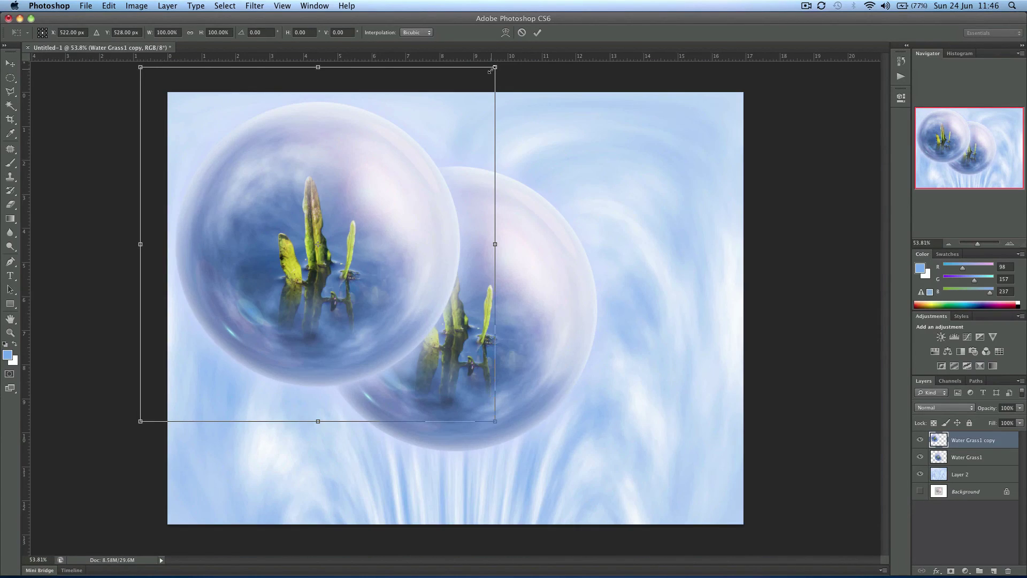
left_click_drag(491, 70, 436, 113)
left_click_drag(343, 208, 310, 184)
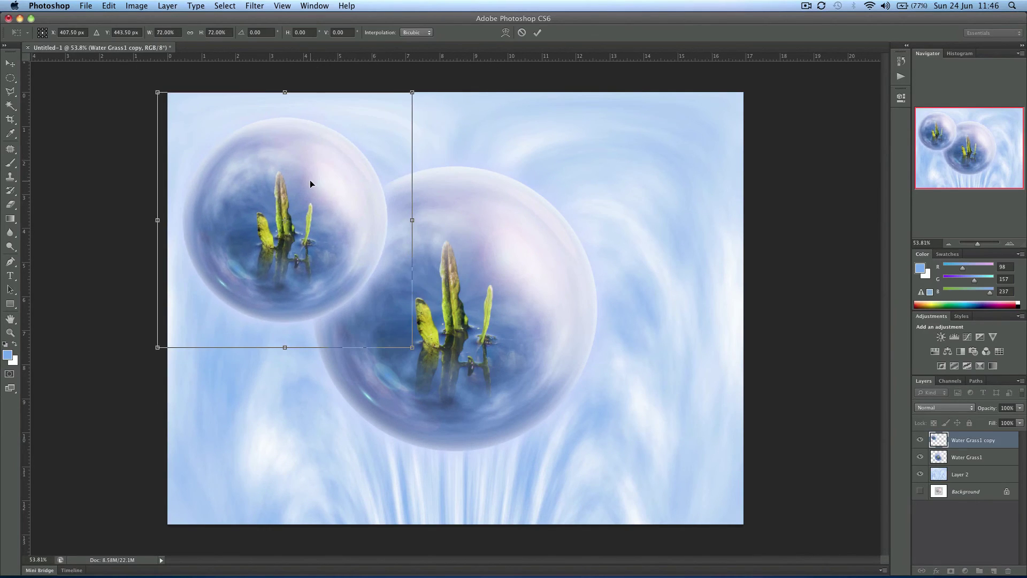
key("Return")
- Apply a 14.8 px Gaussian Blur to the copy and place it below the main sphere
left_click(264, 8)
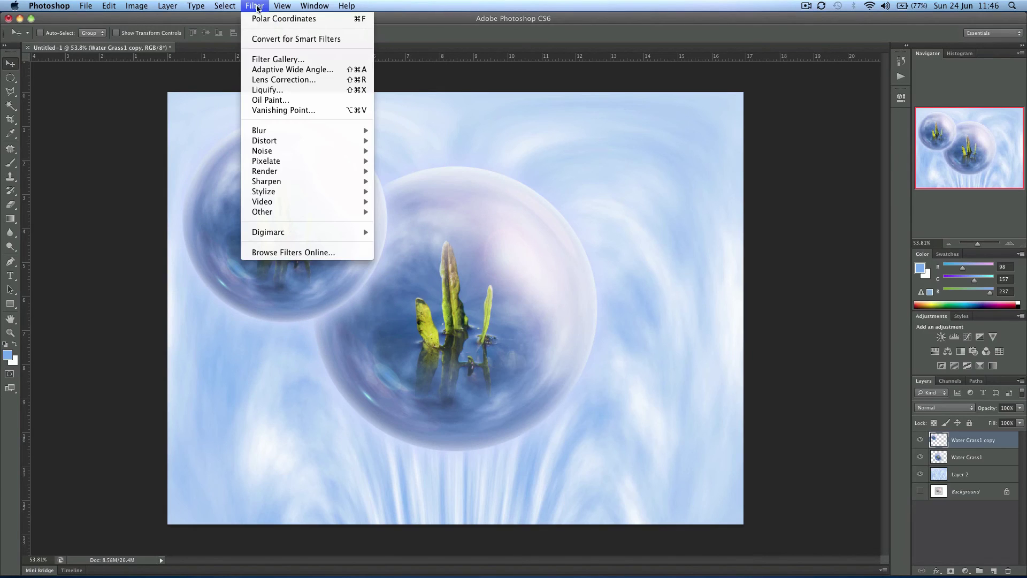
mouse_move(305, 132)
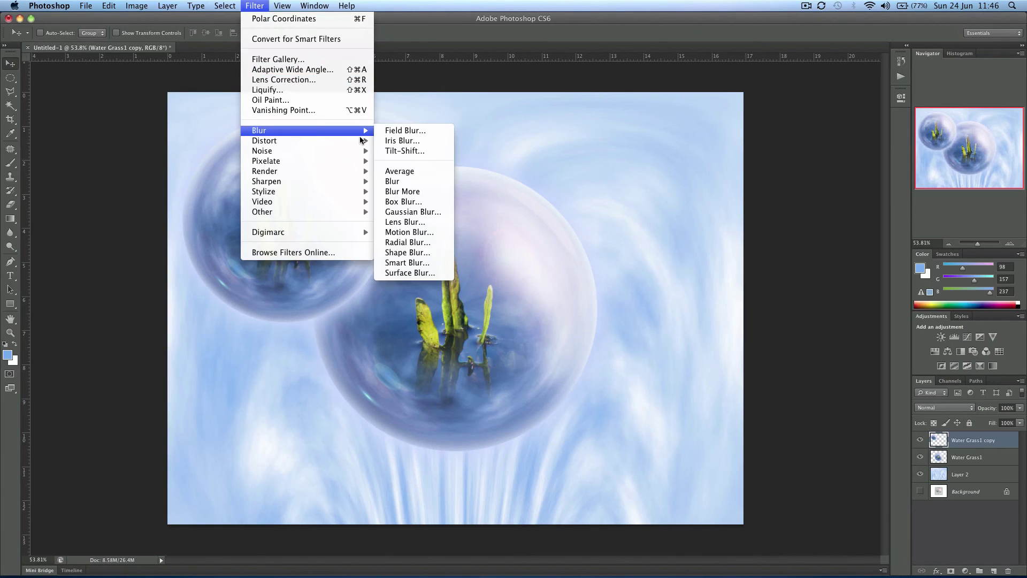
left_click(412, 212)
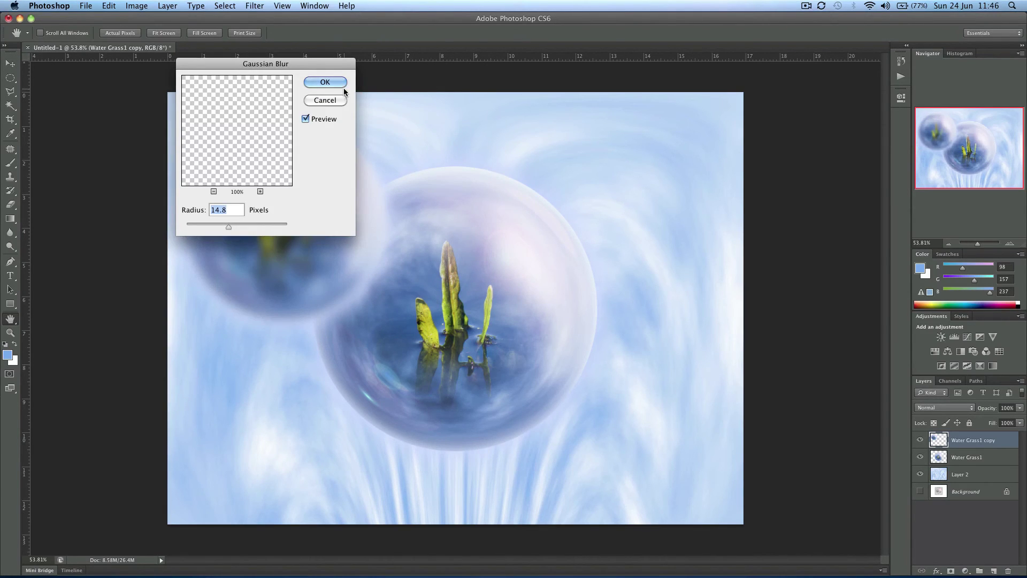
left_click(338, 81)
left_click_drag(958, 441, 960, 465)
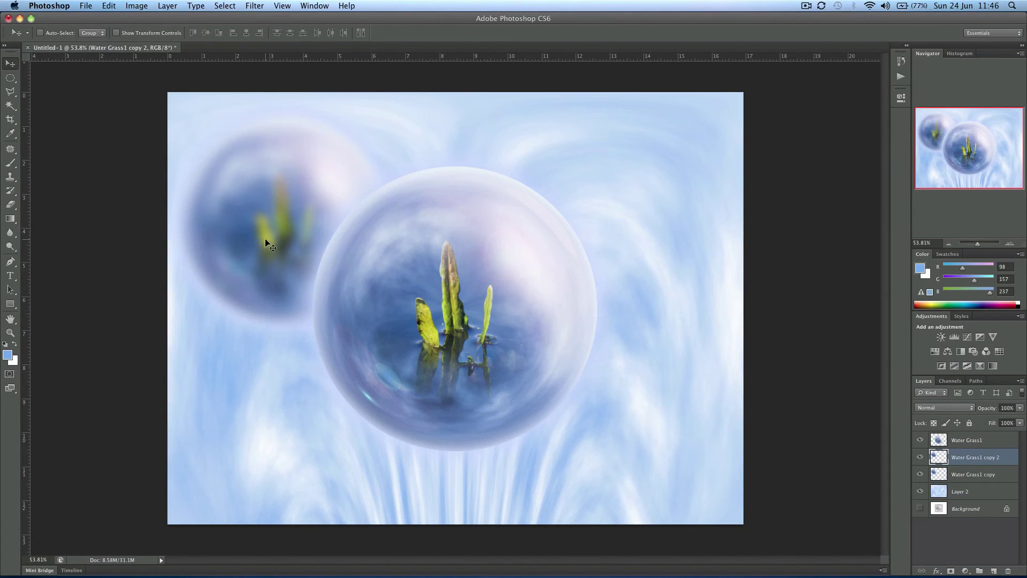
- Alt-drag blurred copies to the top (scaled ~81%), lower left and lower right, stacked behind the main sphere
left_click_drag(265, 242, 503, 219)
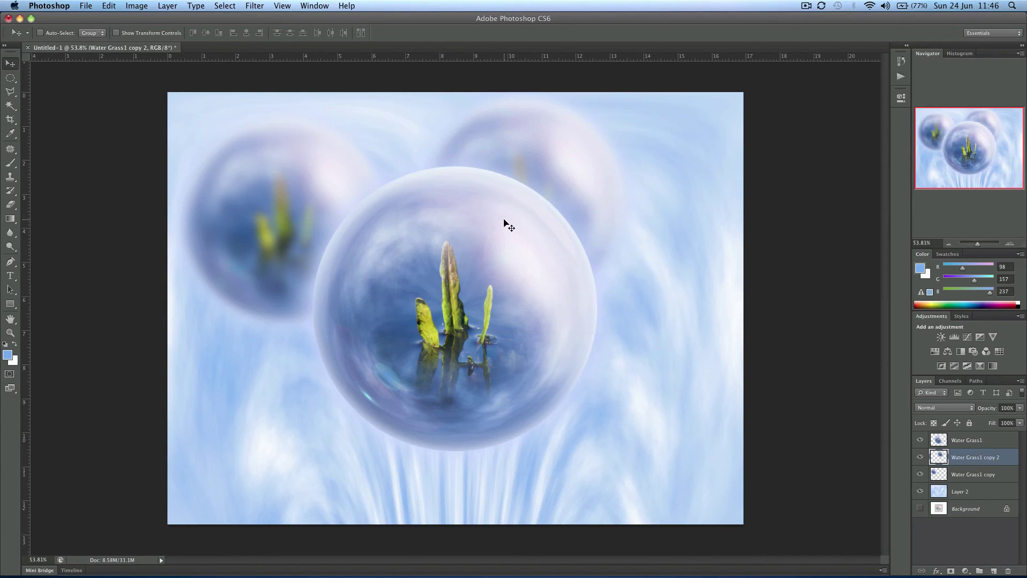
key("super+t")
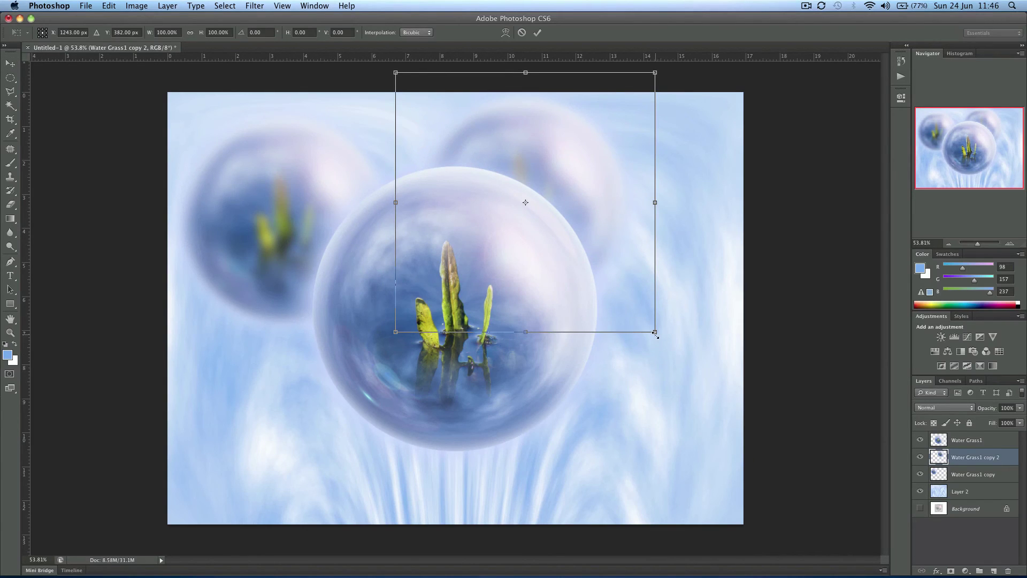
left_click_drag(655, 332, 605, 281)
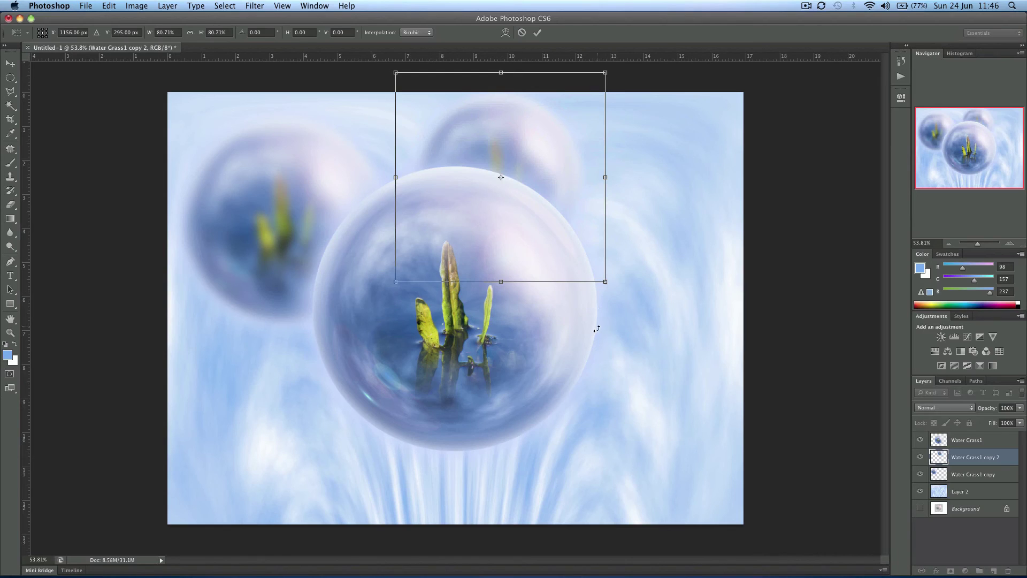
key("Return")
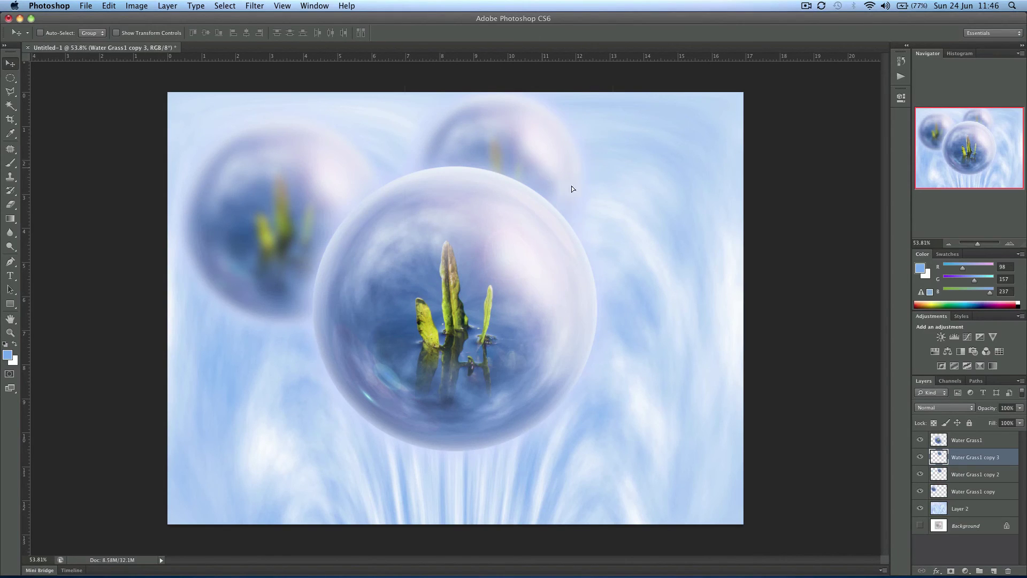
left_click_drag(570, 187, 337, 382)
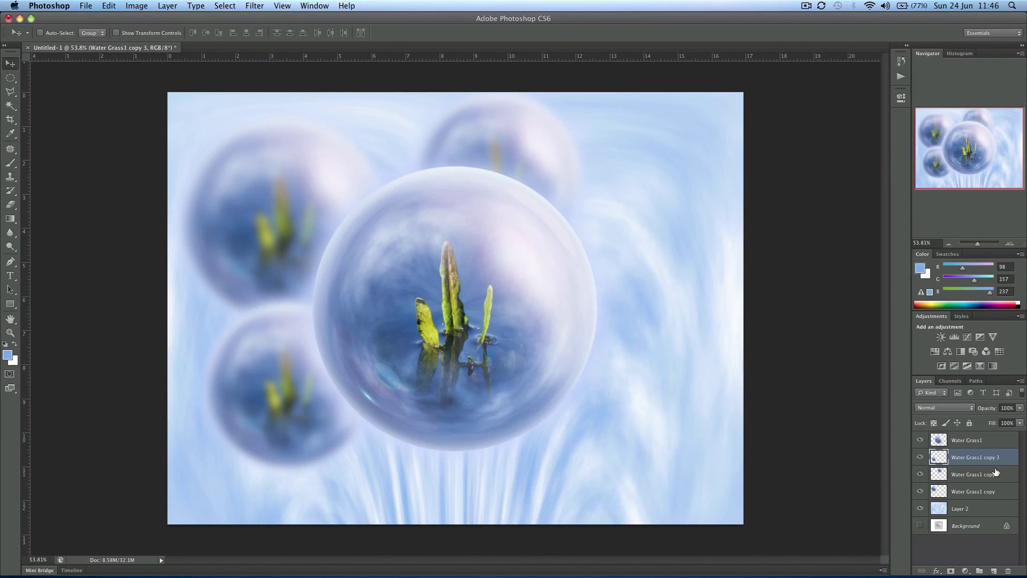
left_click_drag(986, 460, 986, 498)
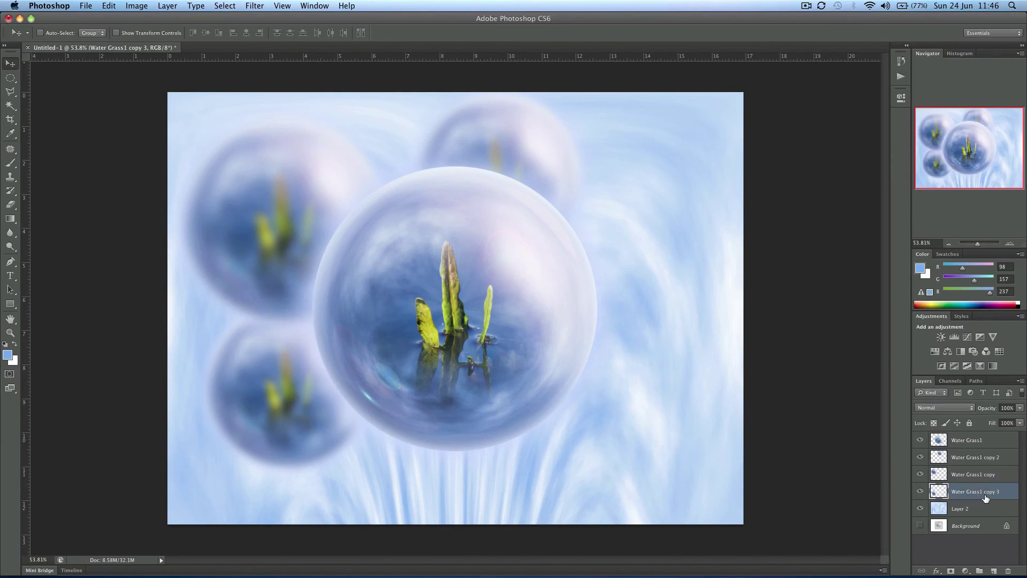
left_click(966, 475)
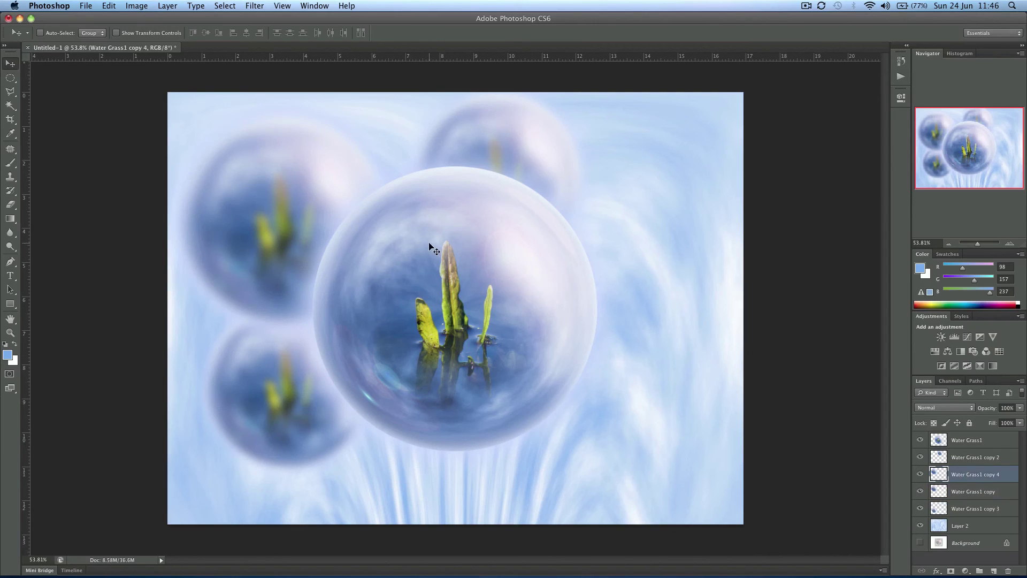
left_click_drag(272, 238, 560, 375)
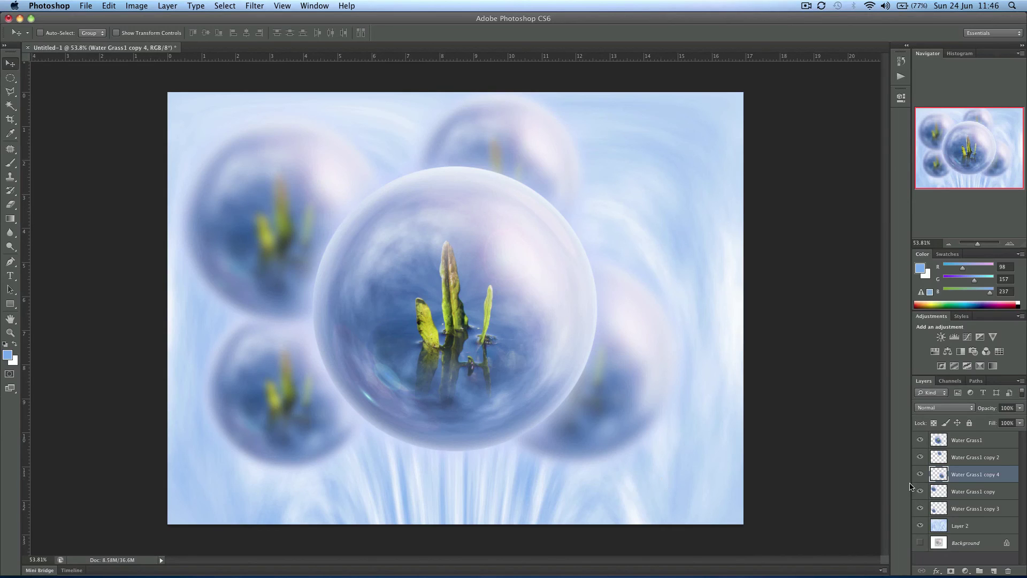
left_click(986, 440)
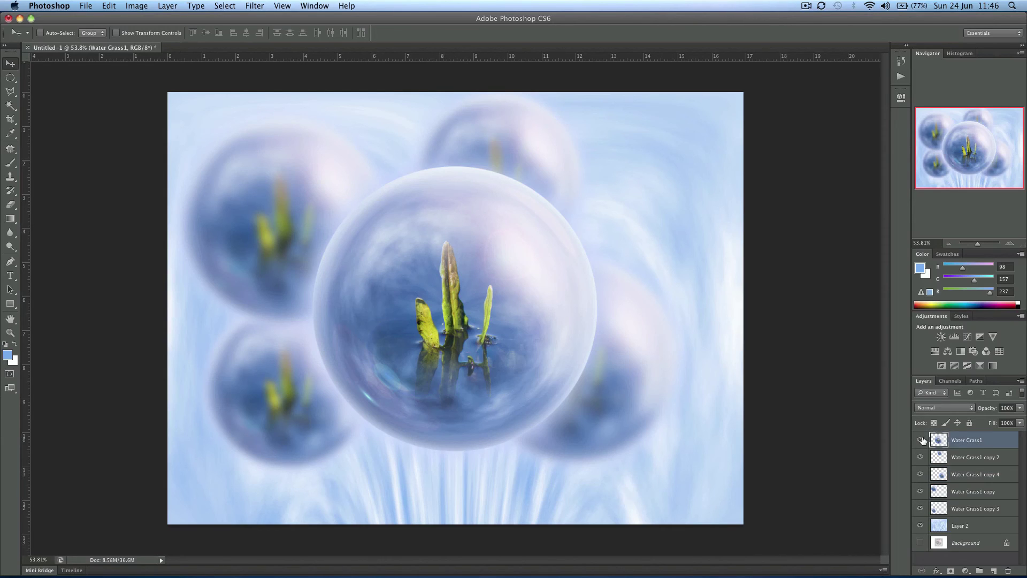
- Add a Hue/Saturation adjustment above Water Grass1 copy 2 with Saturation -29 and Hue +13
left_click(988, 457)
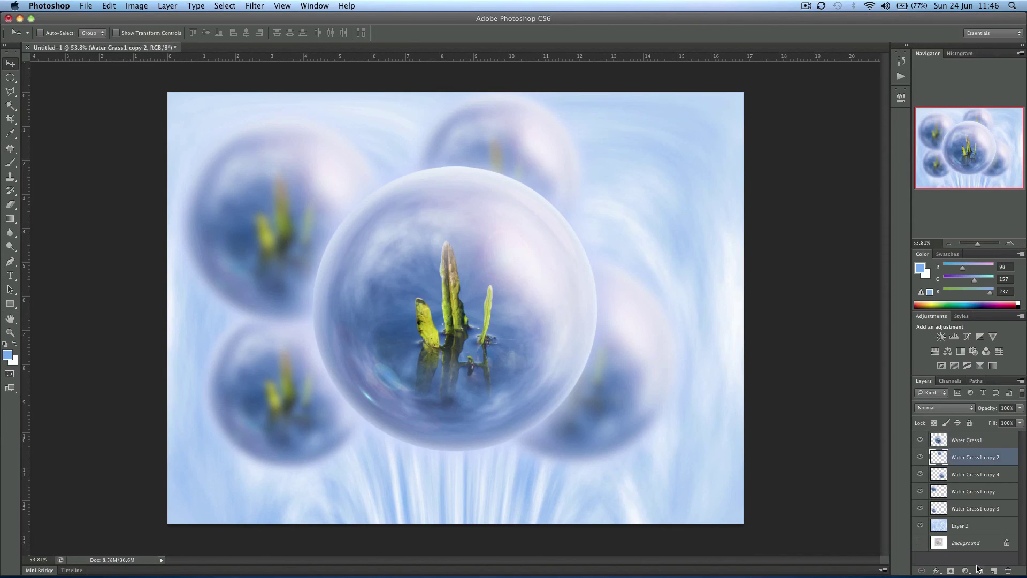
left_click(966, 571)
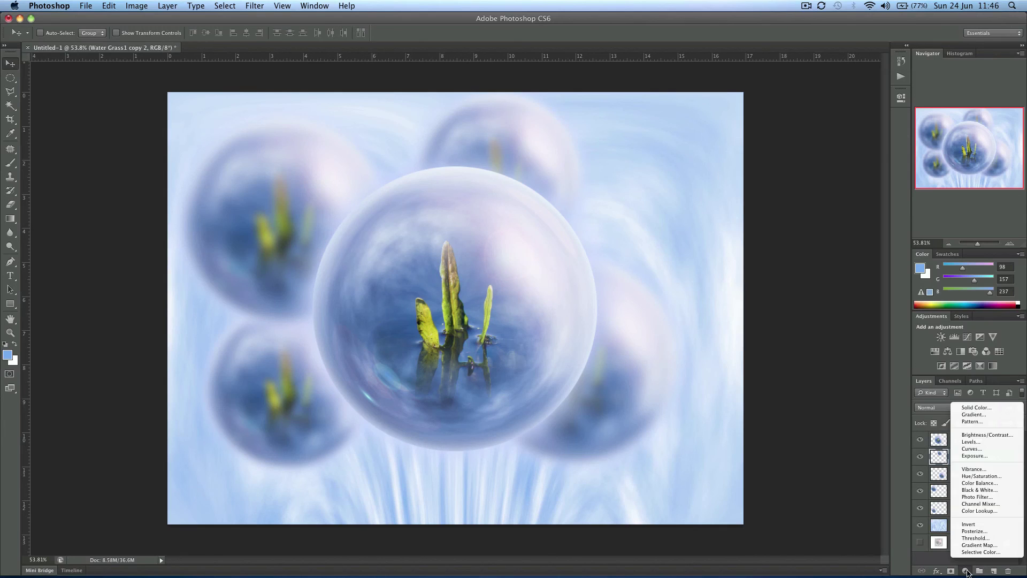
left_click(982, 476)
left_click_drag(797, 182, 825, 163)
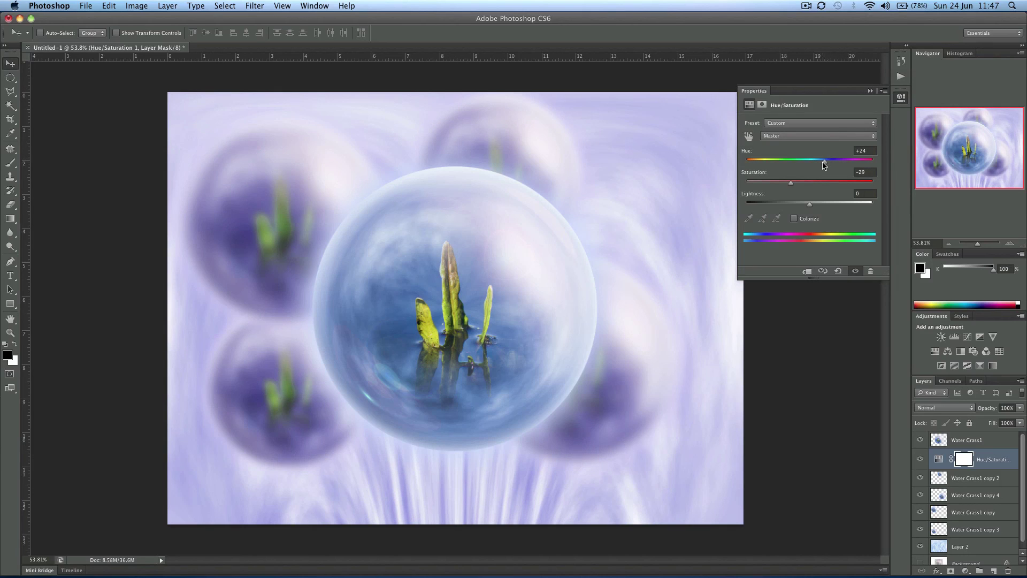
left_click_drag(822, 162, 814, 162)
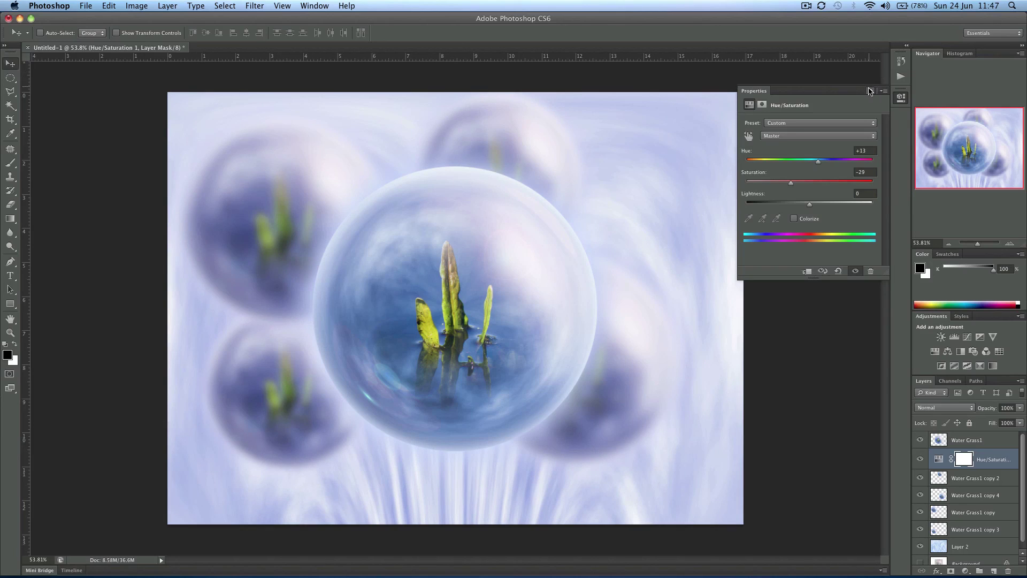
left_click(871, 91)
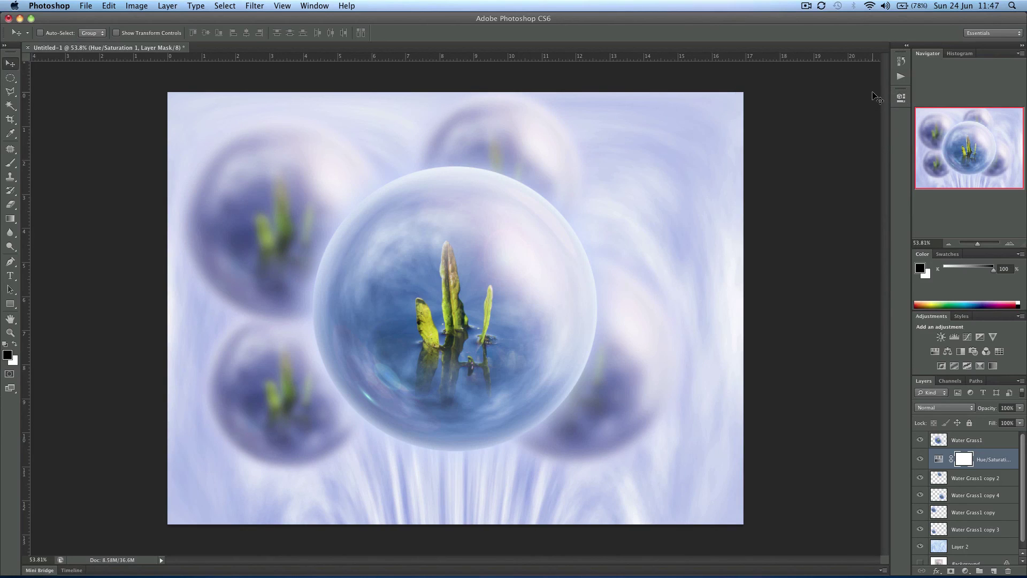